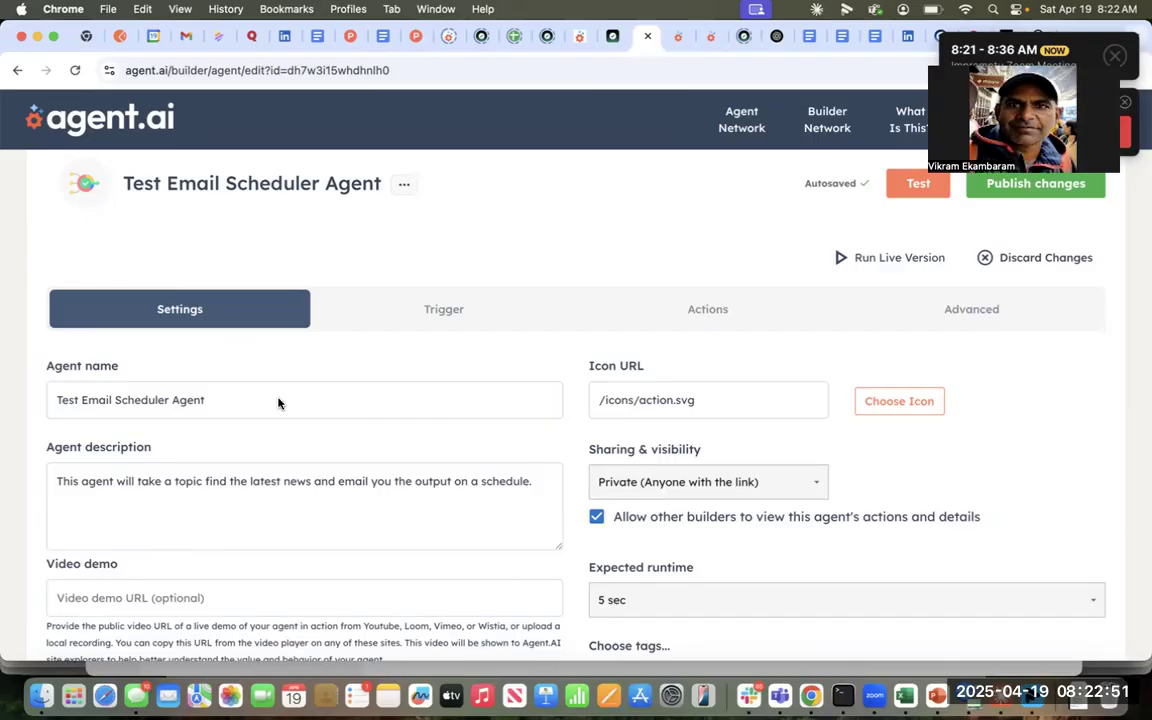
# - Show the agent's Trigger options and keep 'User configured schedule' as the selected trigger
pyautogui.click(442, 311)
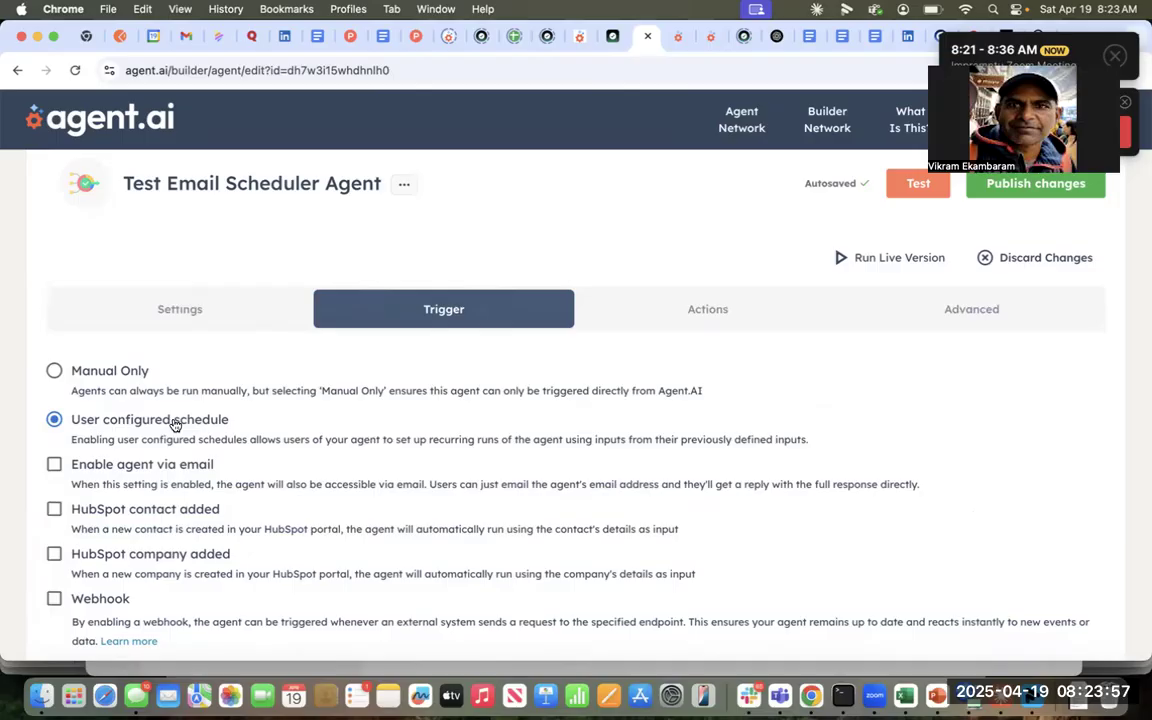
# - List the five actions and review the topic input, email input and Google News steps unchanged
pyautogui.click(686, 321)
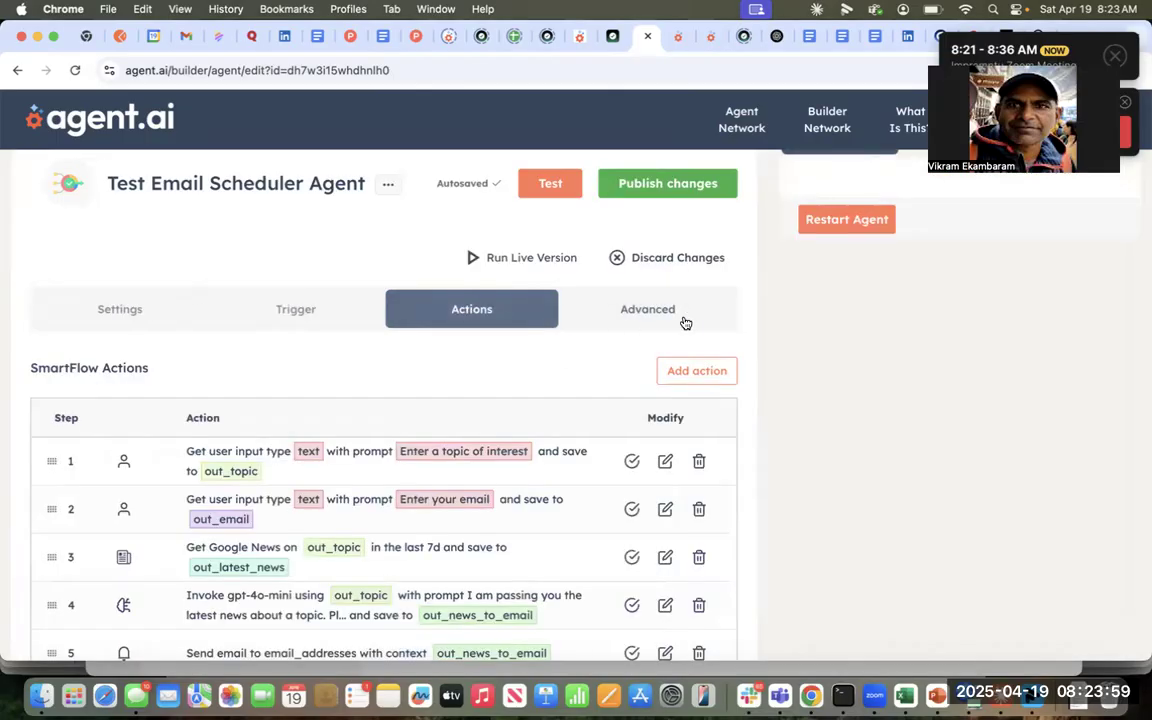
pyautogui.scroll(-2, 520, 410)
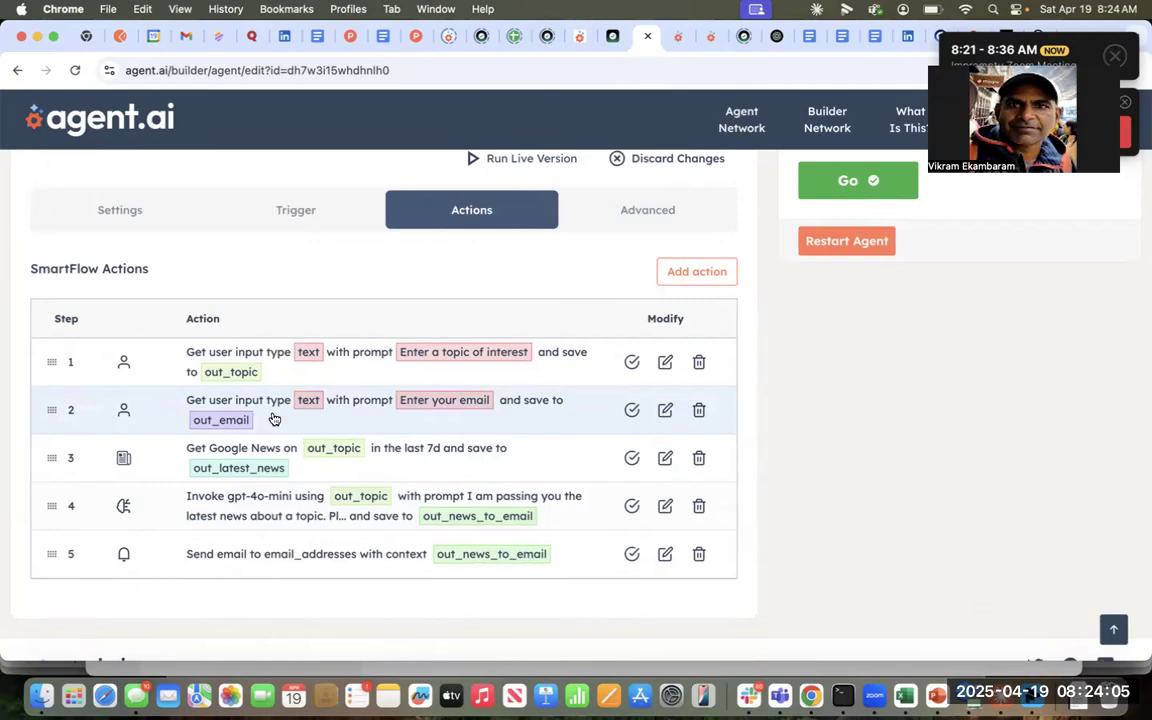
pyautogui.click(665, 362)
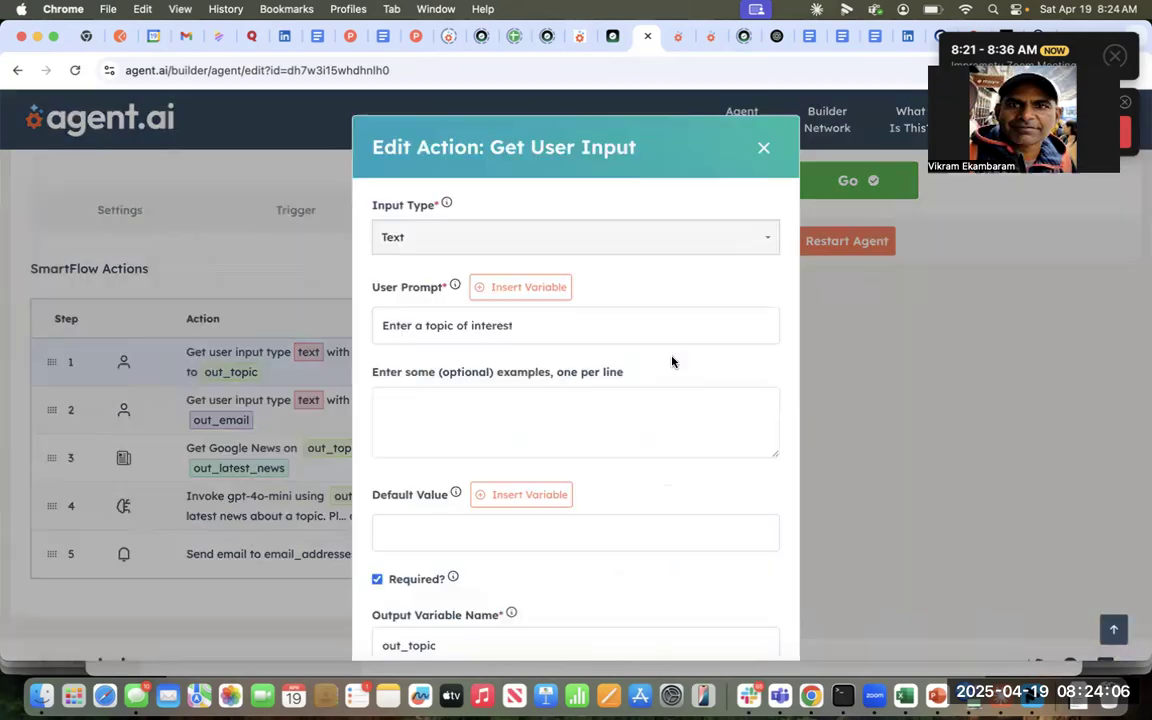
pyautogui.click(755, 151)
pyautogui.click(663, 408)
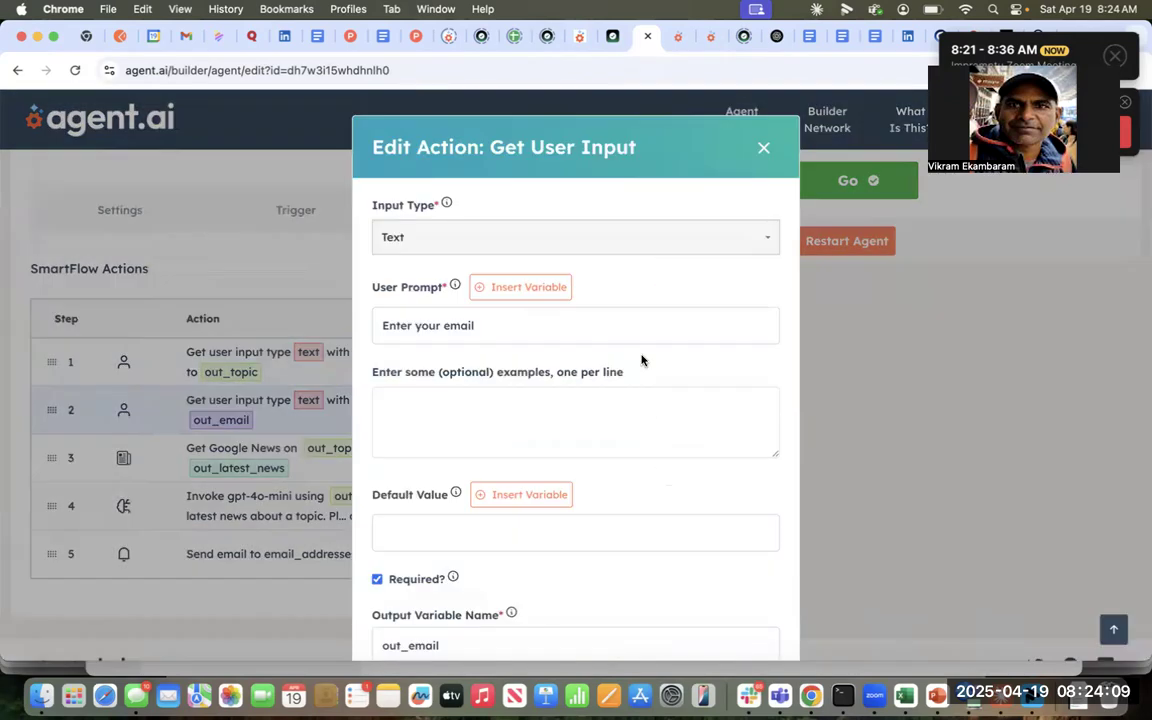
pyautogui.click(763, 147)
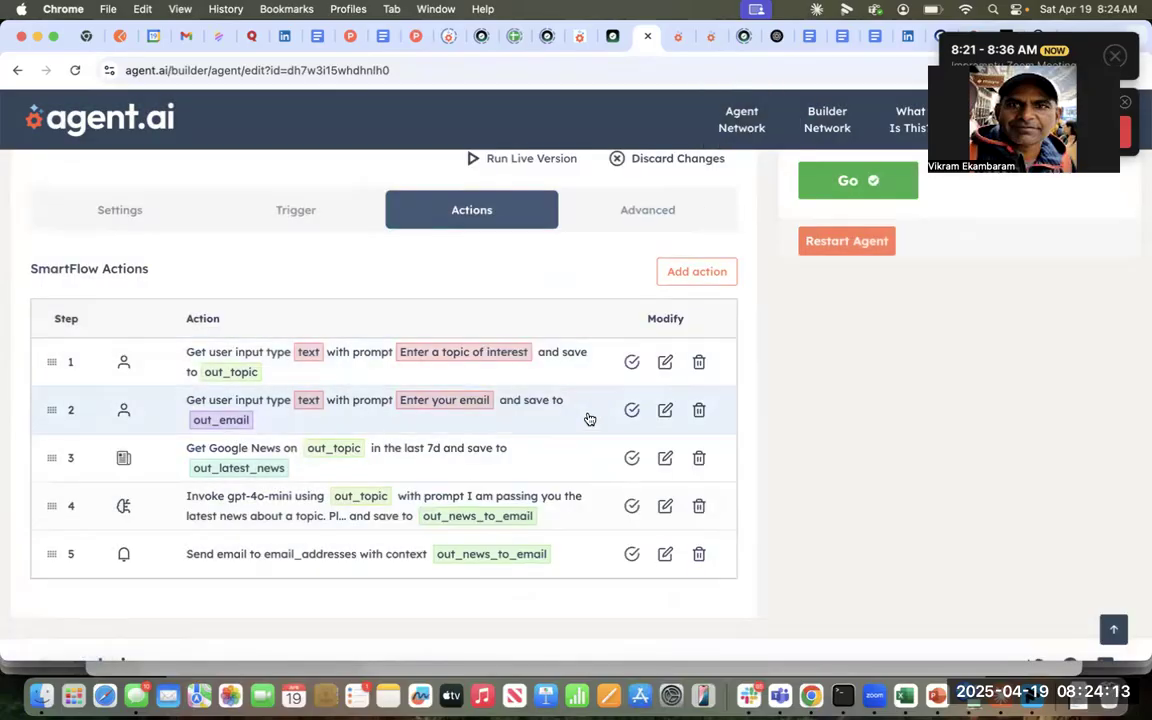
pyautogui.click(666, 459)
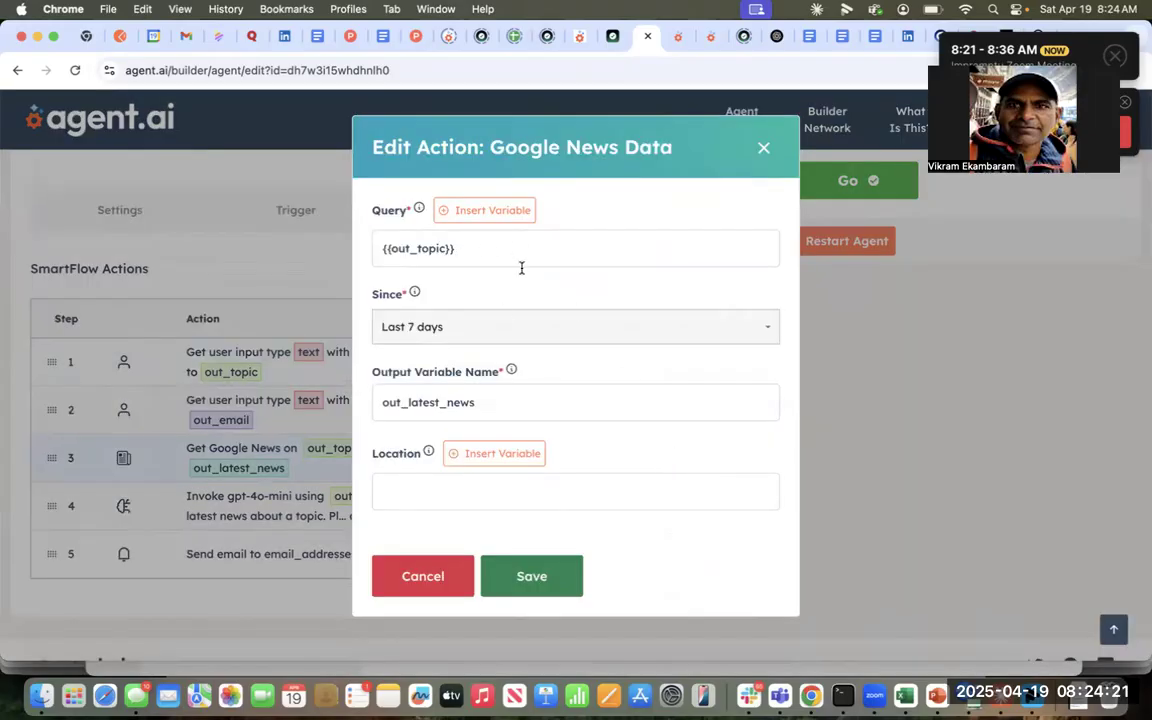
pyautogui.click(763, 148)
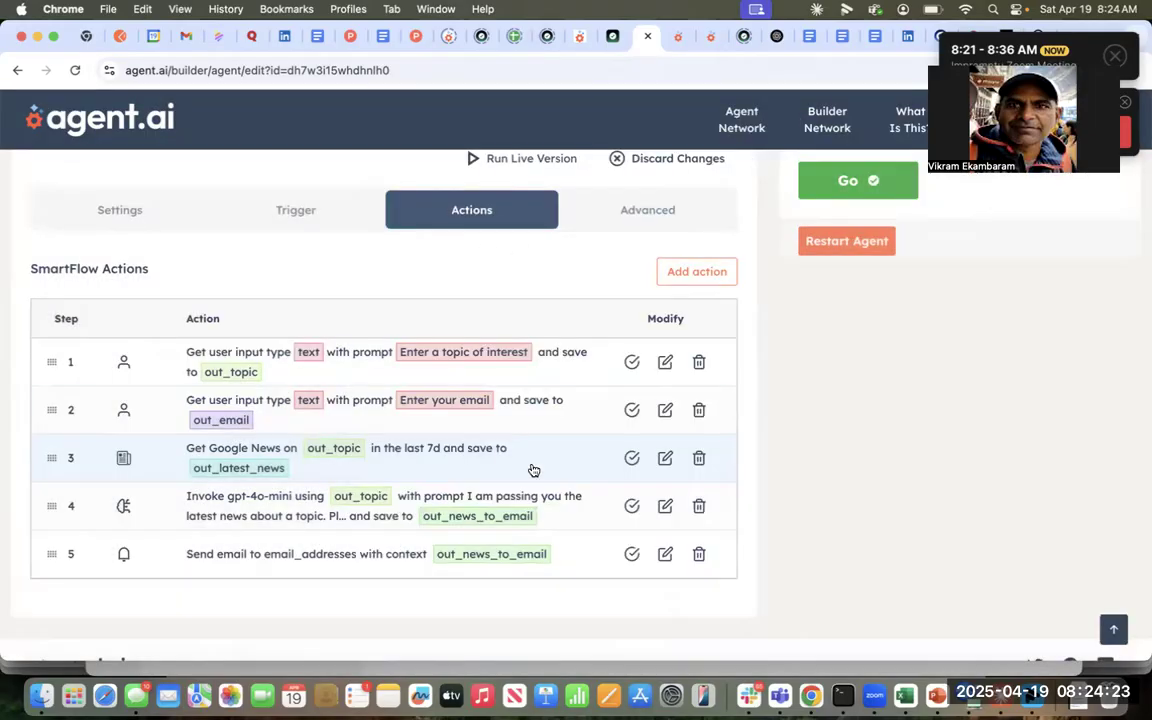
# - Remove the extra braces before out_latest_news in the LLM step's instructions and save it
pyautogui.click(665, 506)
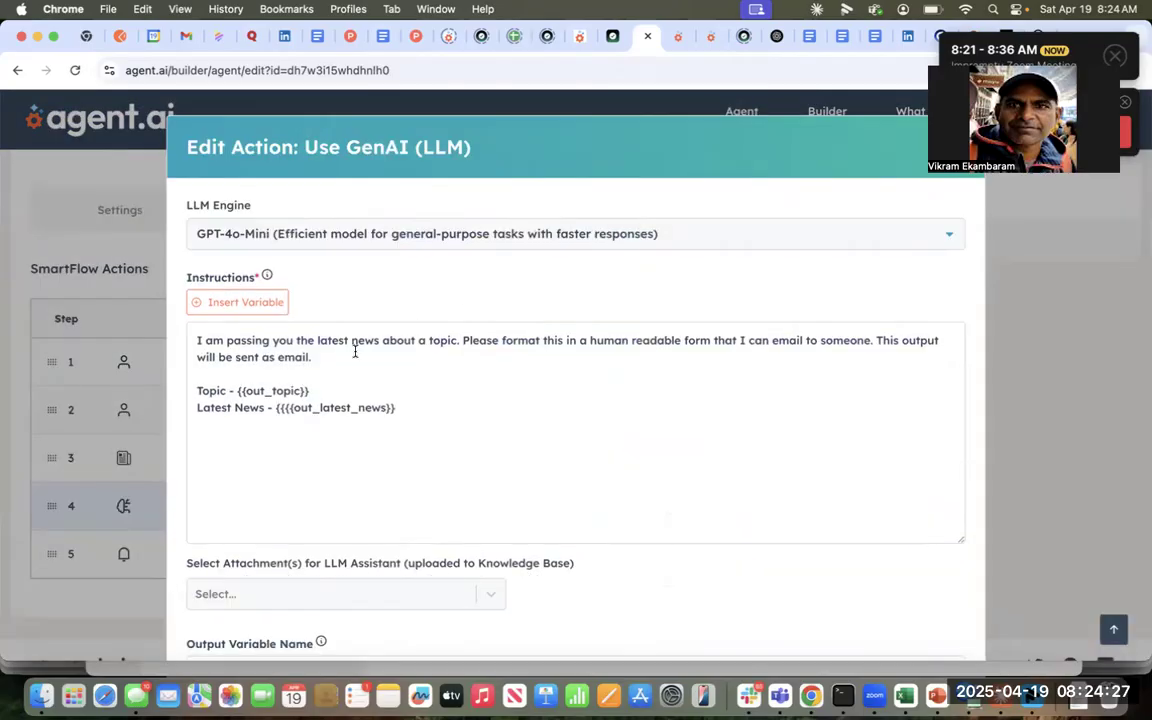
pyautogui.click(292, 408)
pyautogui.press('BackSpace')
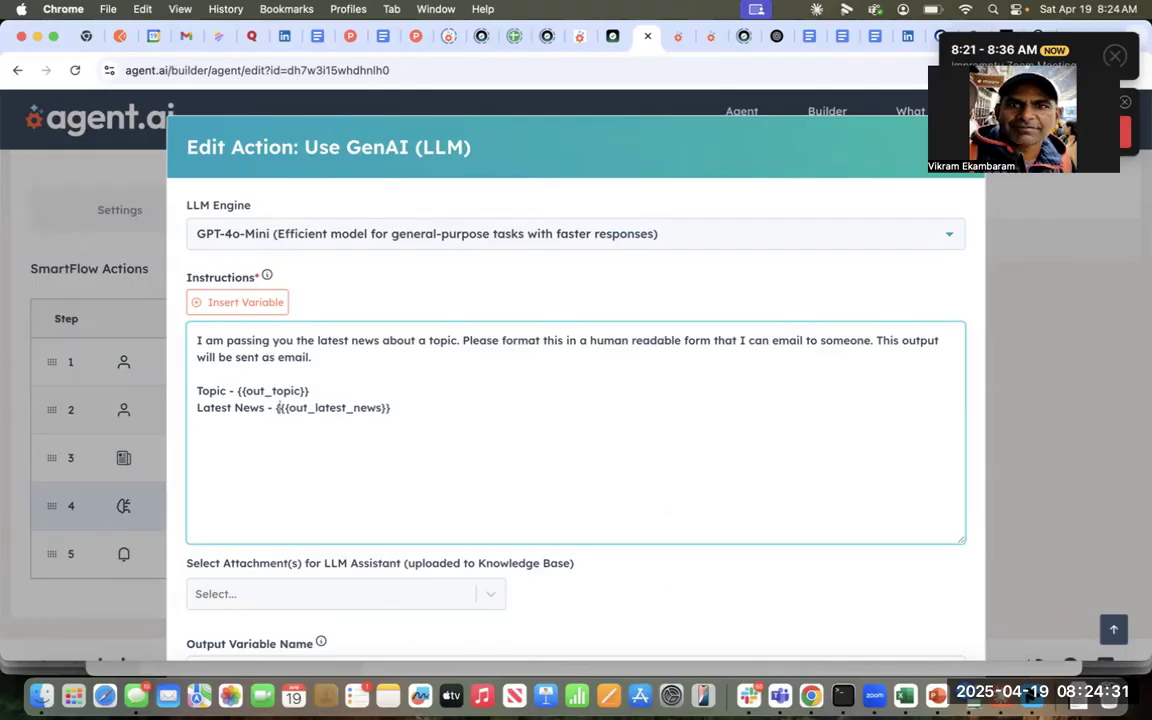
pyautogui.press('XF86AudioRaiseVolume')
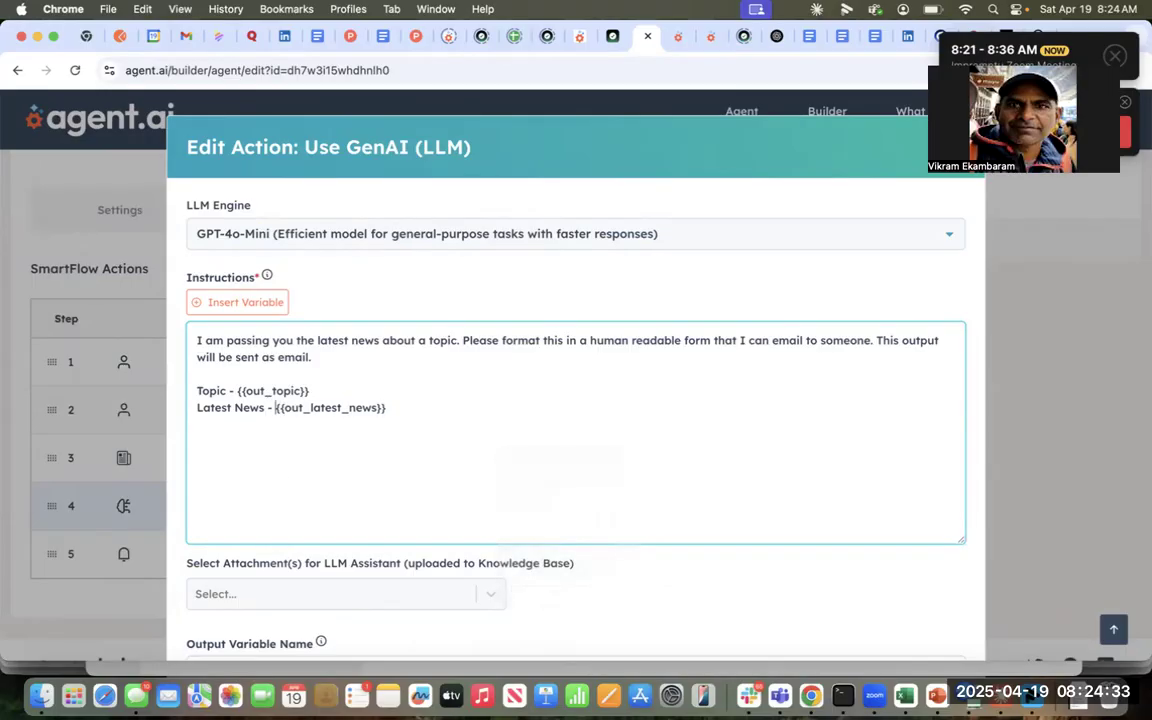
pyautogui.scroll(-3, 384, 514)
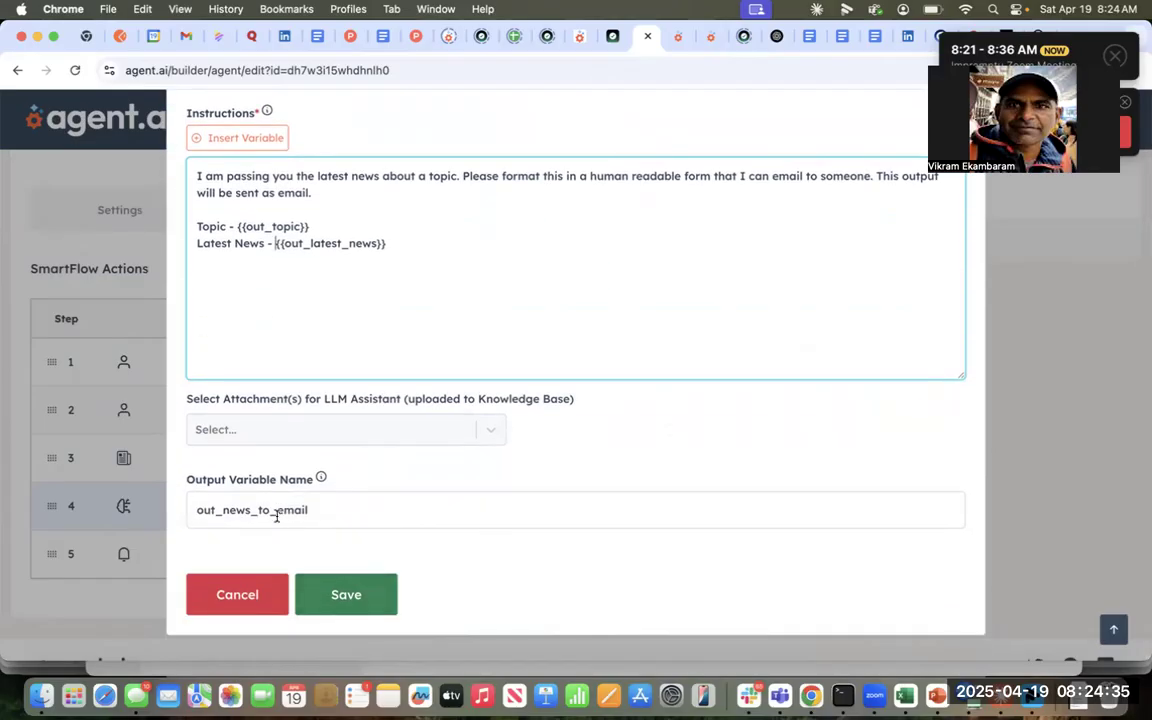
pyautogui.click(345, 596)
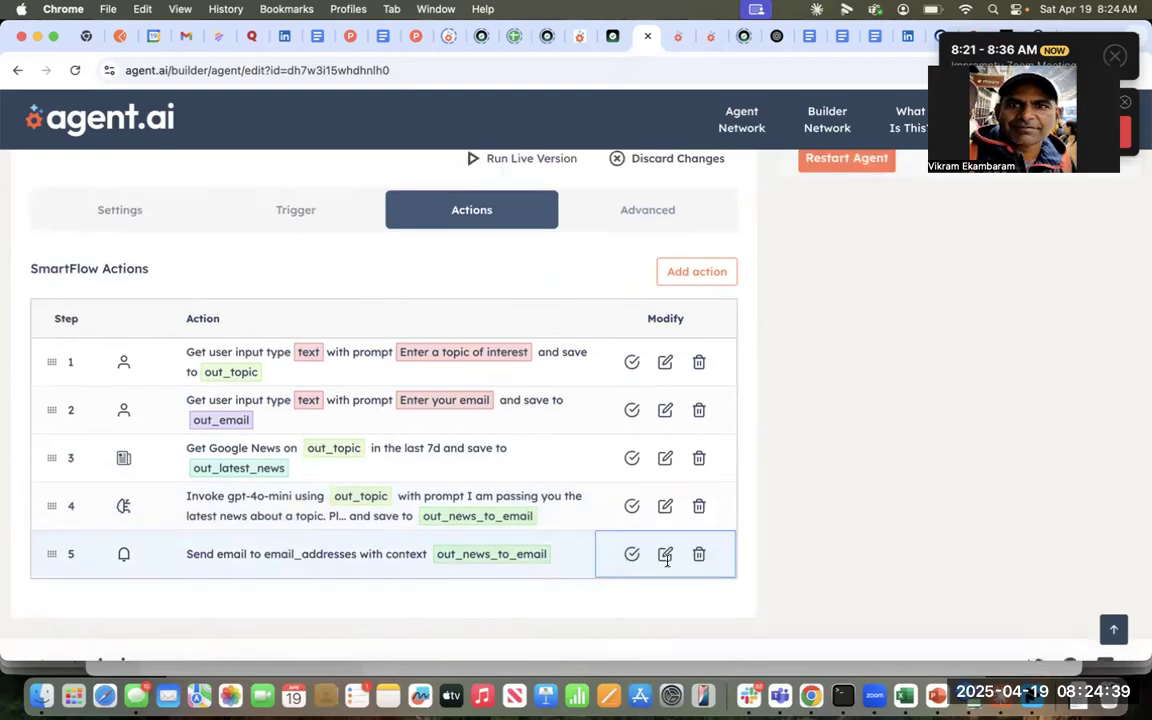
# - Look through the email-sending step's settings and close it without changes
pyautogui.click(665, 556)
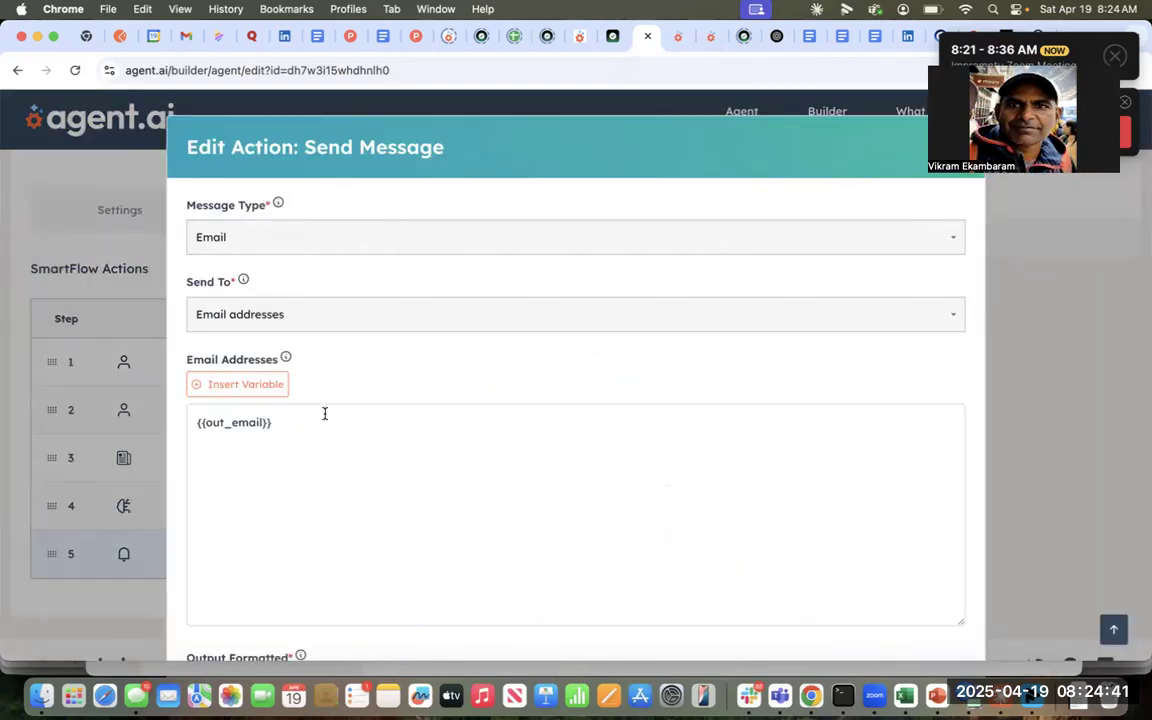
pyautogui.scroll(-1, 298, 436)
pyautogui.scroll(-4, 330, 450)
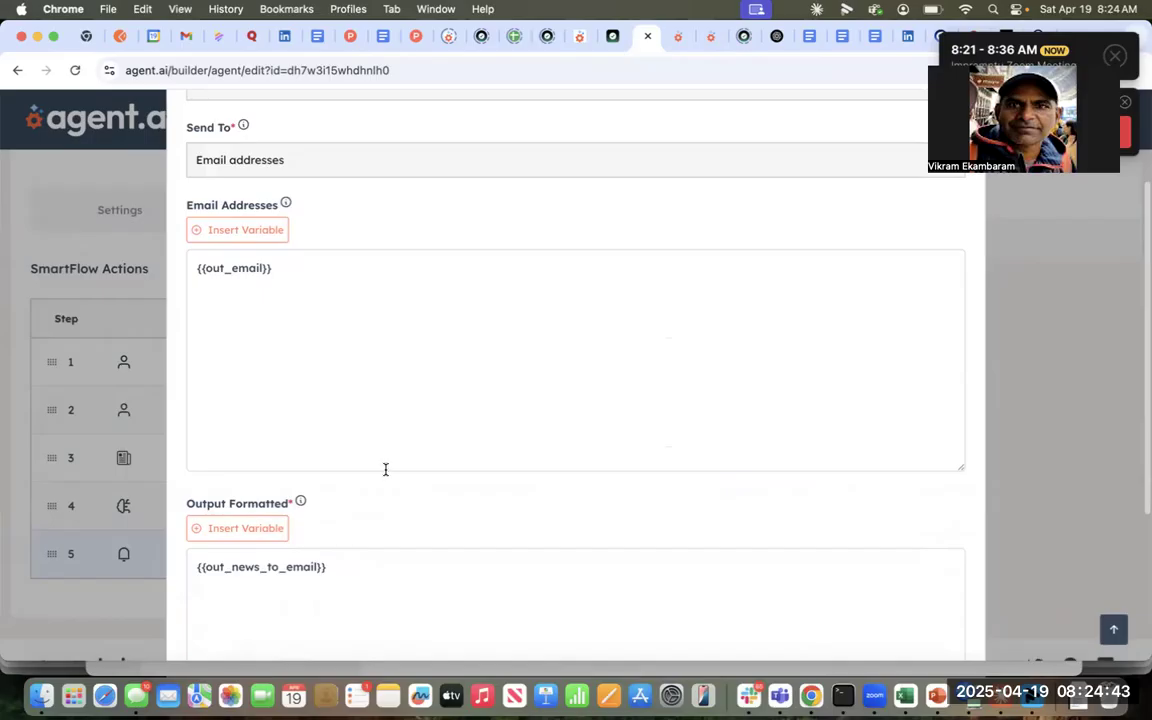
pyautogui.scroll(-2, 302, 595)
pyautogui.scroll(-5, 302, 595)
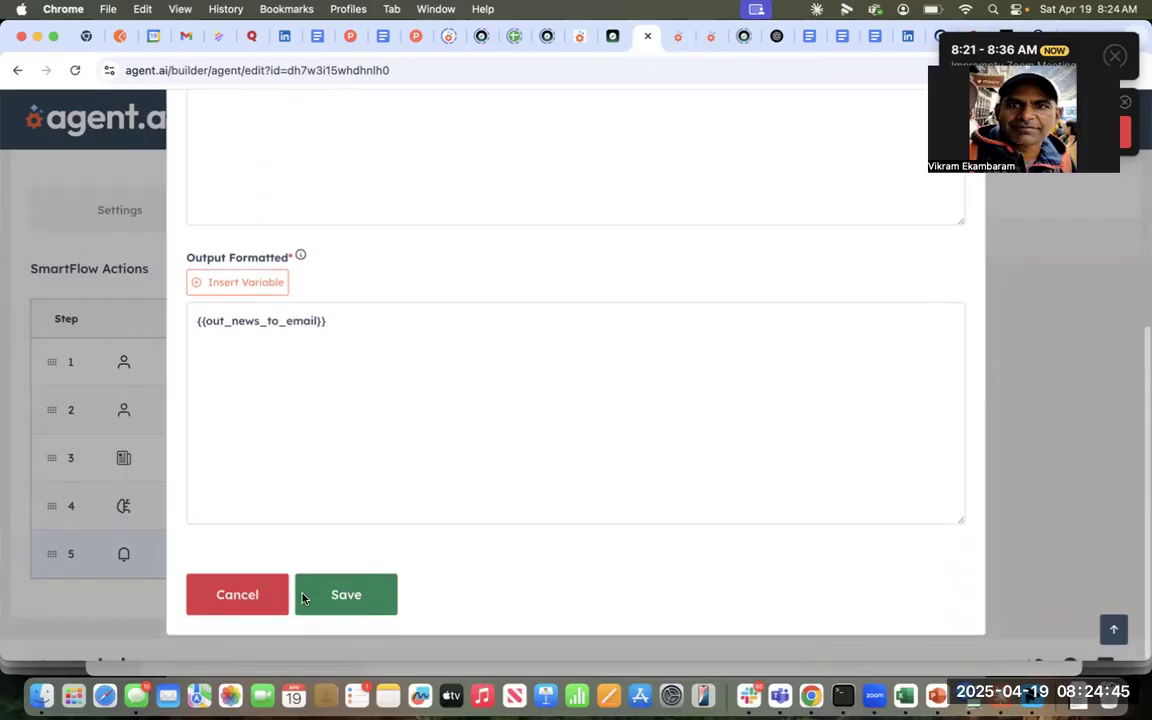
pyautogui.click(255, 610)
# - Publish the agent's changes, confirming replacement of the live version
pyautogui.scroll(3, 546, 378)
pyautogui.click(668, 242)
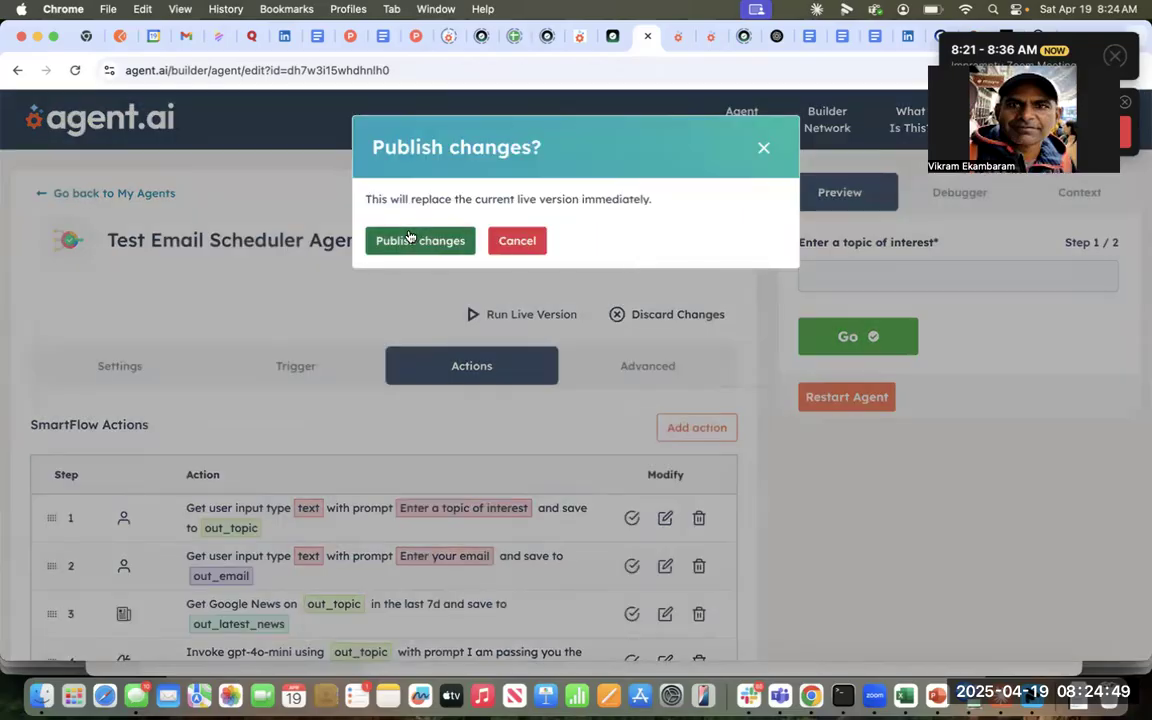
pyautogui.click(420, 240)
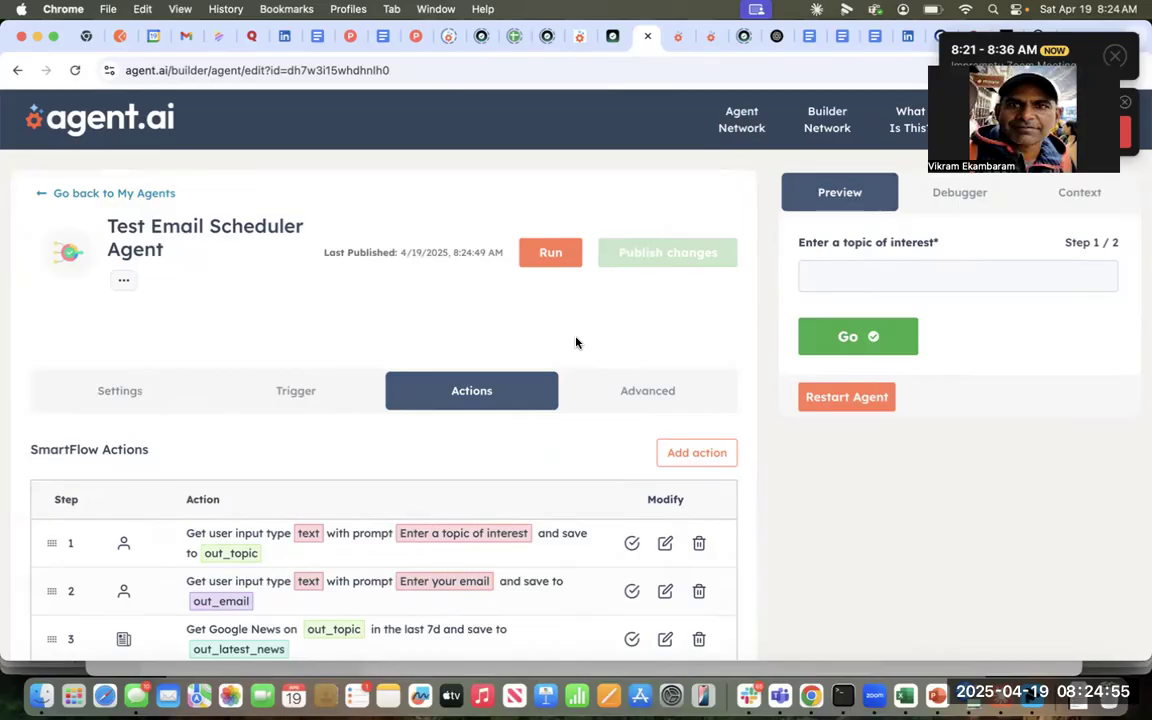
pyautogui.scroll(-2, 576, 343)
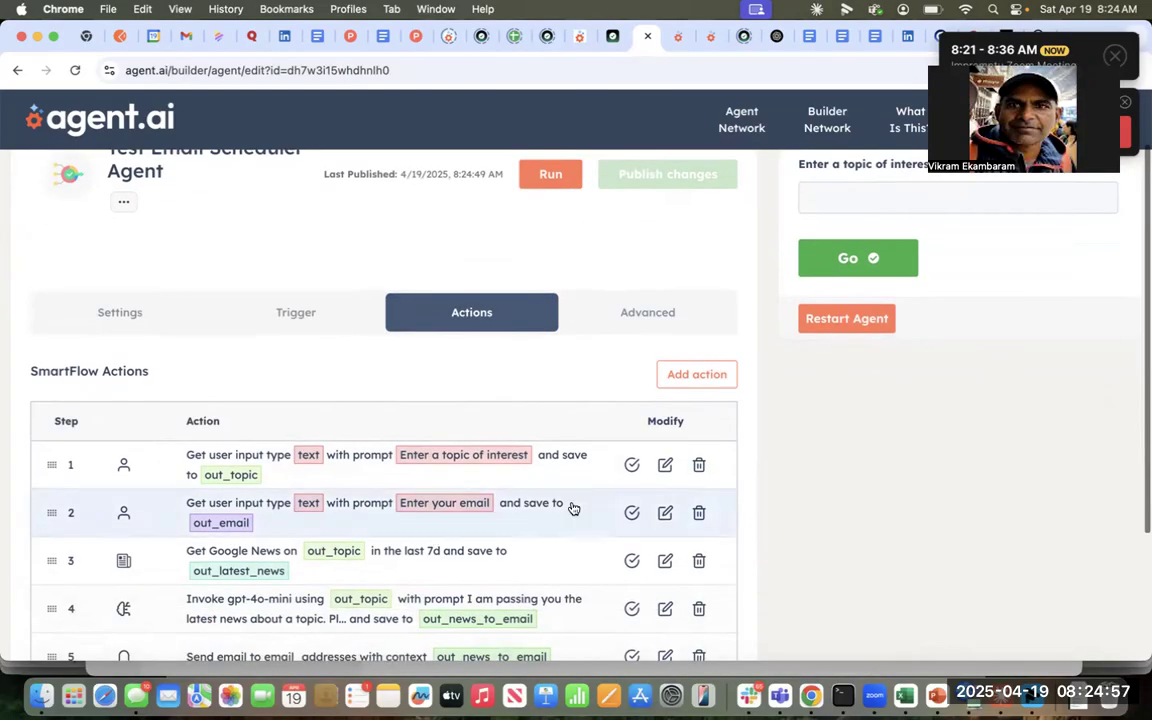
pyautogui.scroll(2, 578, 352)
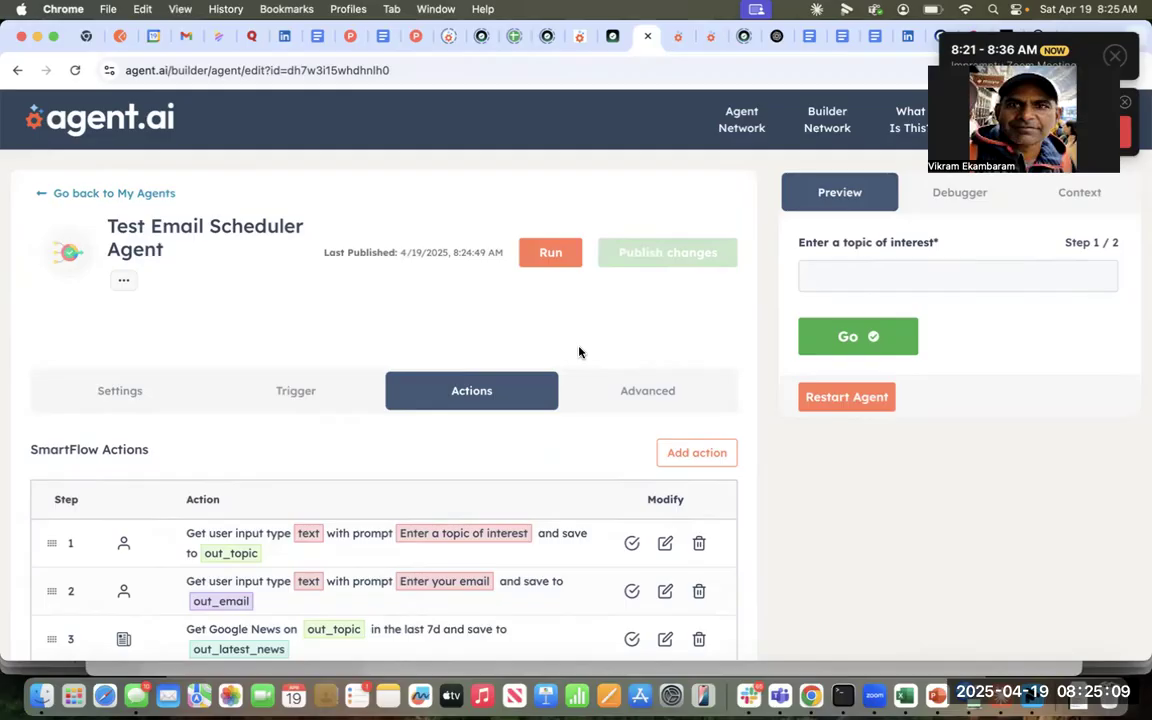
# - Run the agent with topic 'Google Gemini New Product Launch' and enter the recipient's e-mail address
pyautogui.click(548, 256)
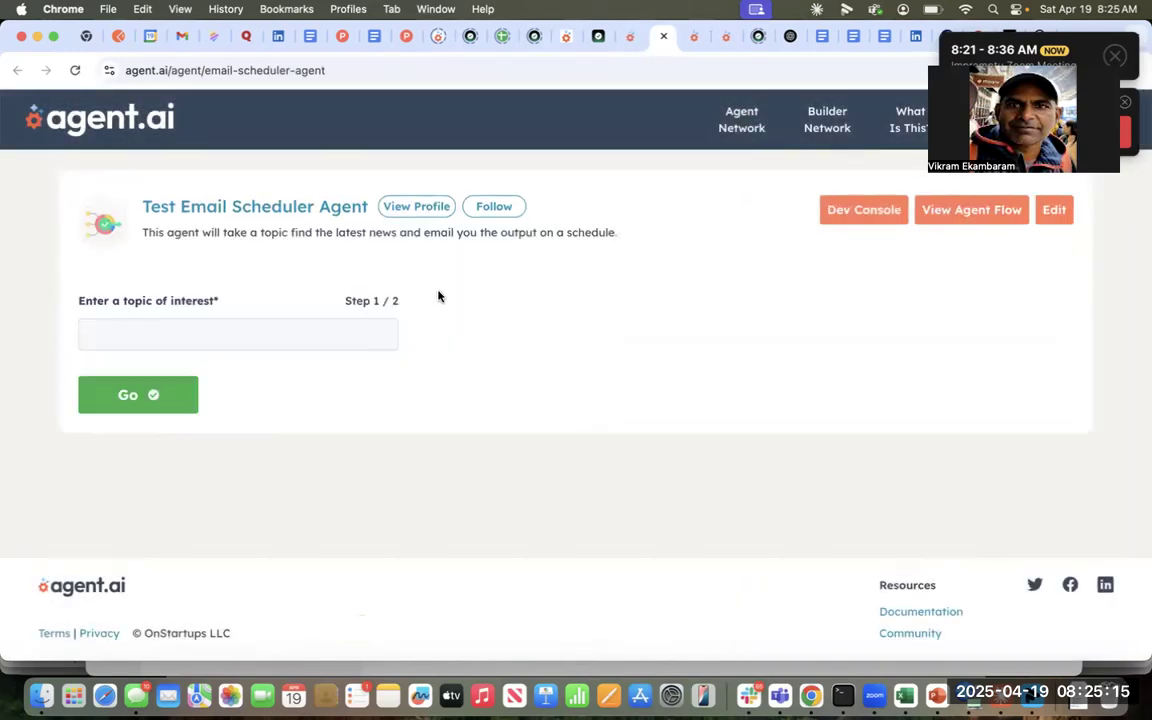
pyautogui.click(222, 336)
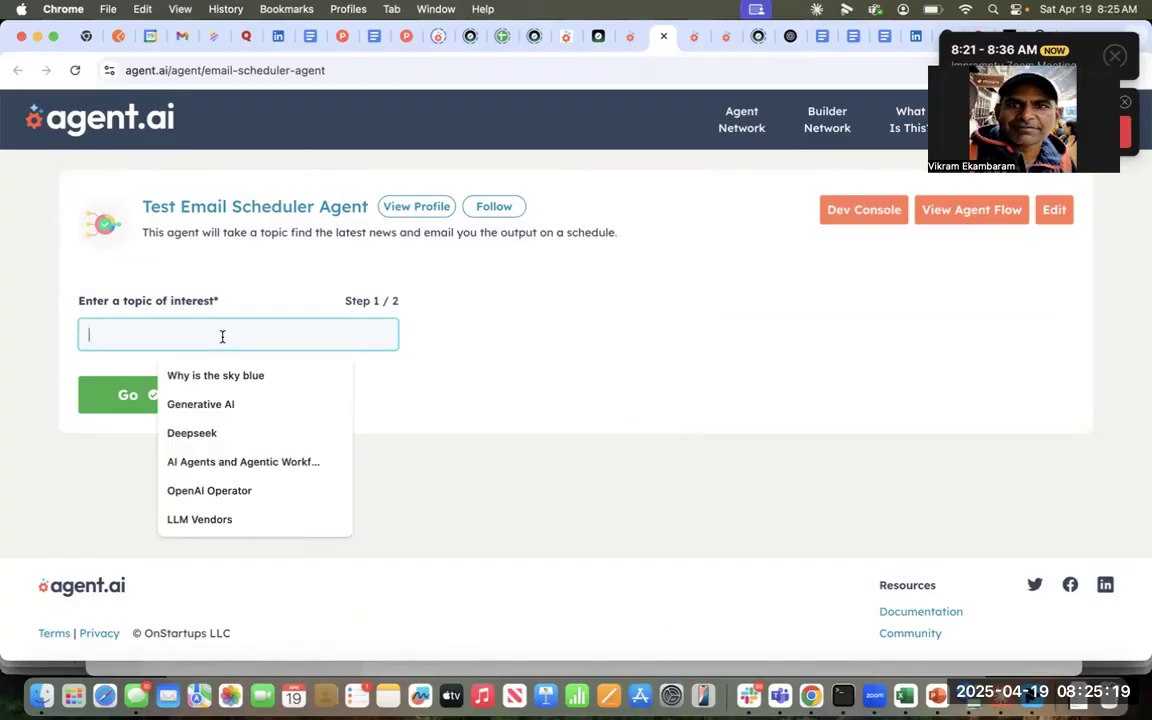
pyautogui.write('Google Gemini New Product Launch')
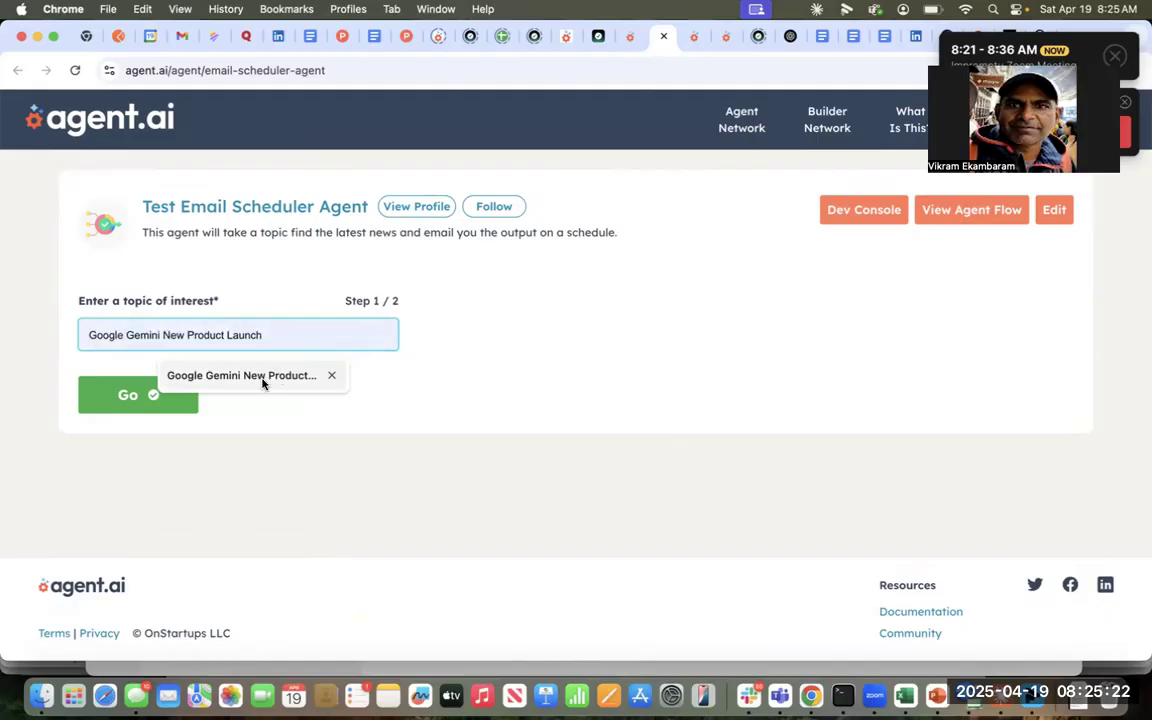
pyautogui.click(260, 378)
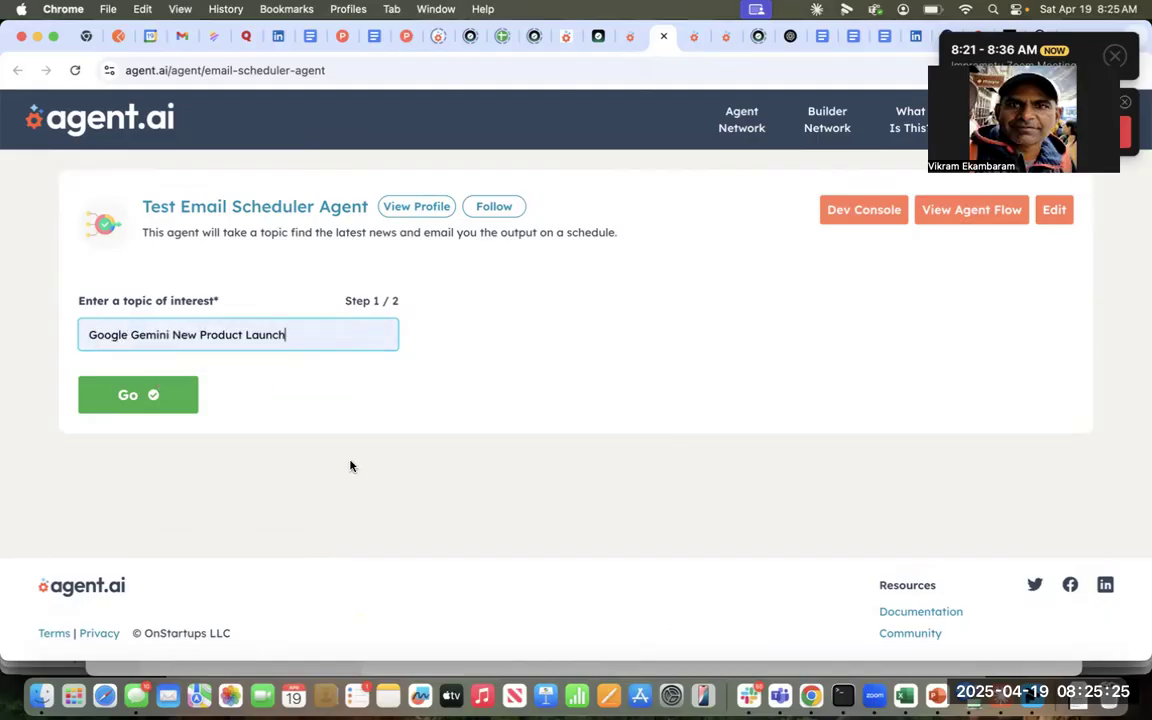
pyautogui.click(152, 404)
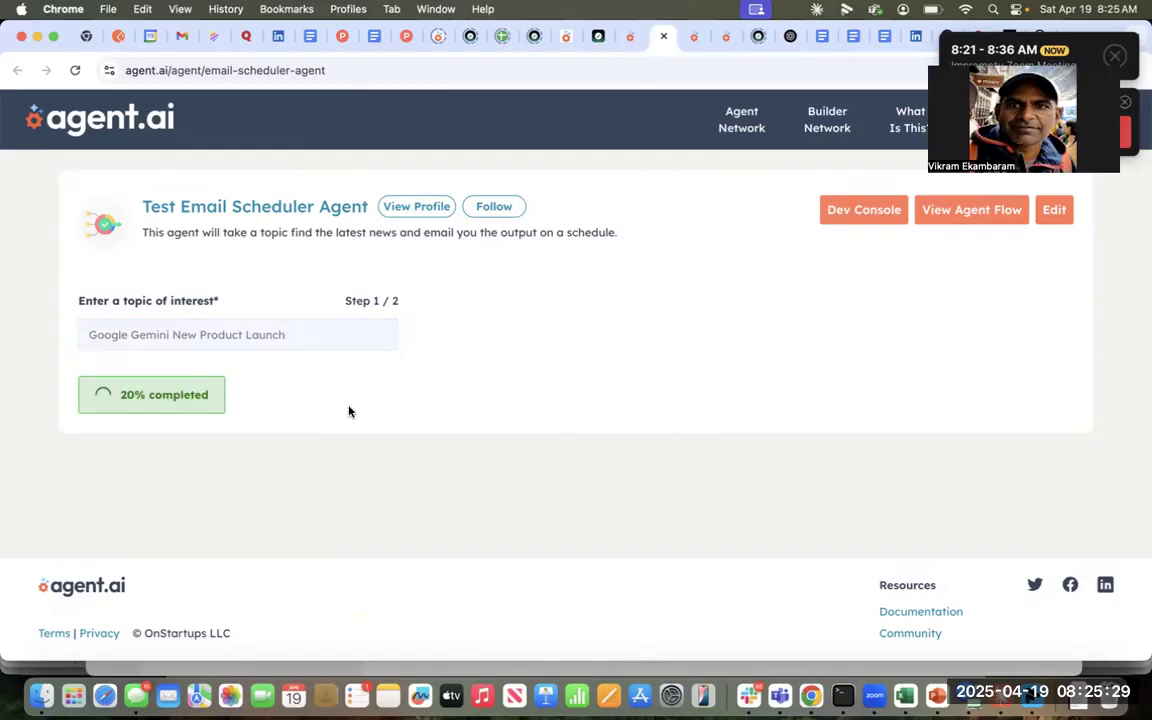
pyautogui.click(203, 411)
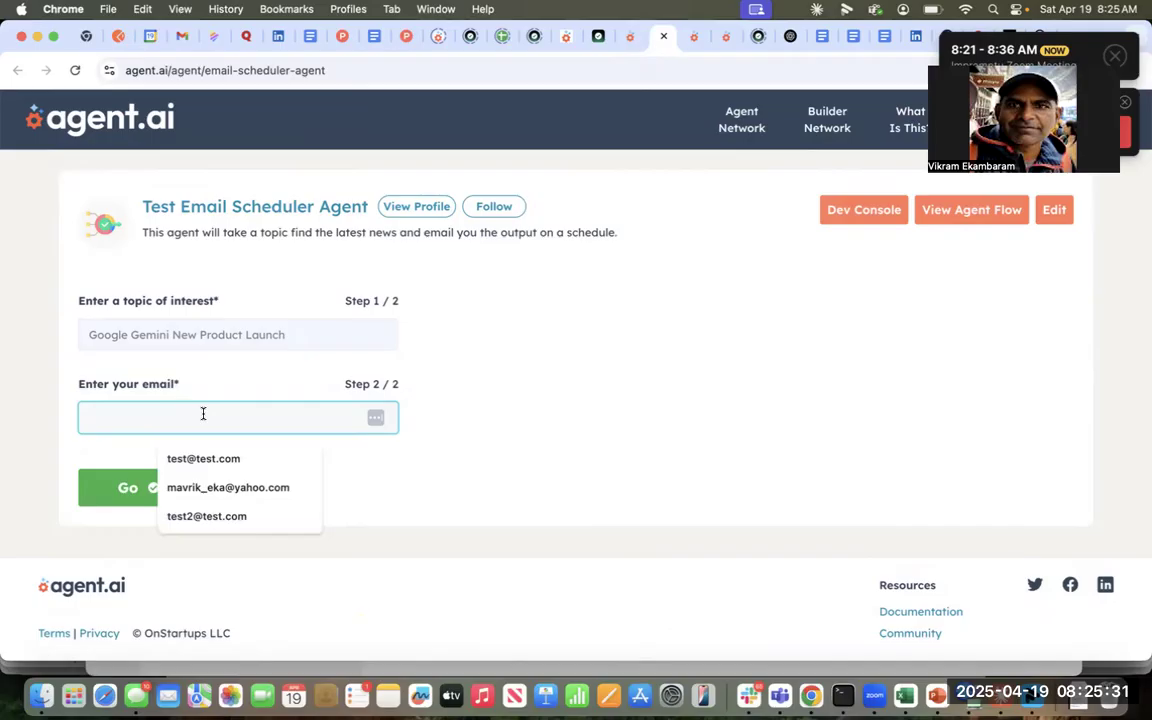
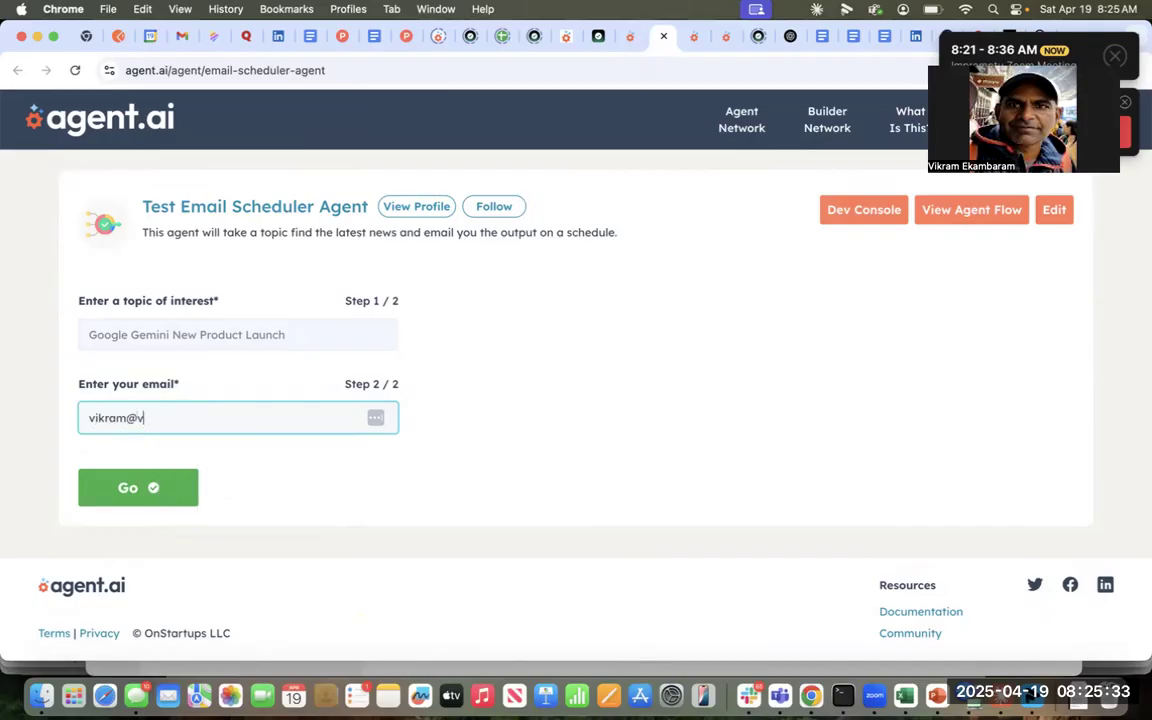
# - Submit the e-mail, let the run finish, then bring up the Auto Schedule dialog
pyautogui.click(151, 489)
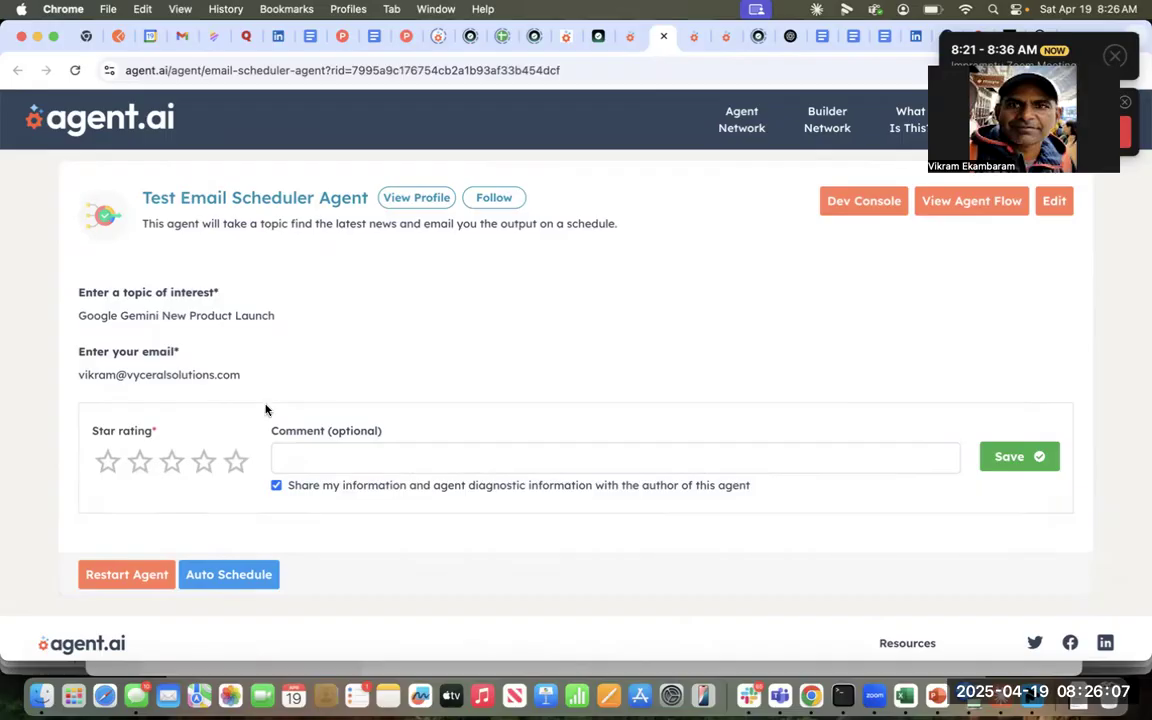
pyautogui.click(229, 576)
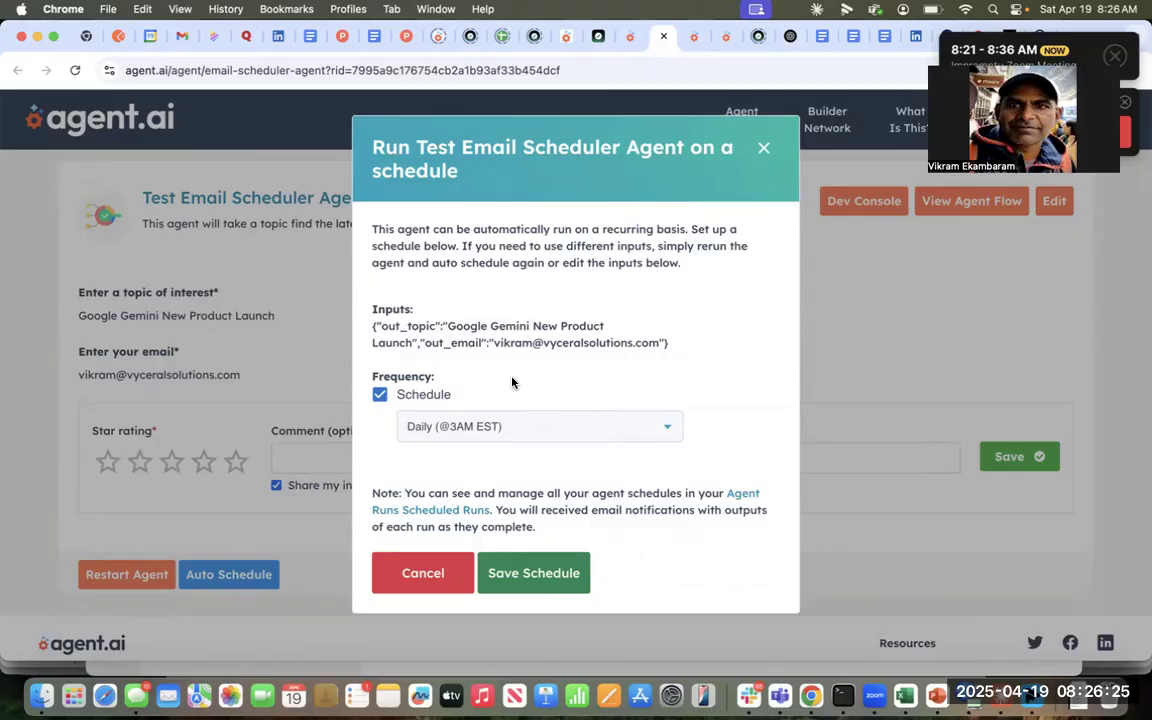
pyautogui.click(507, 429)
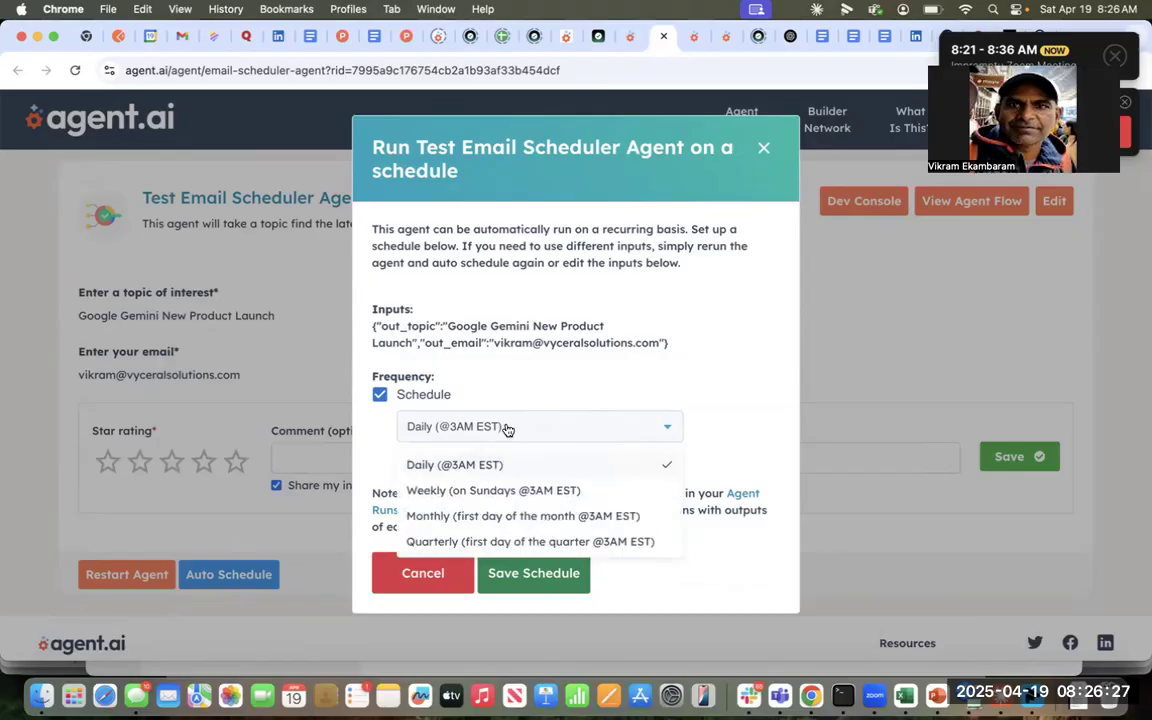
pyautogui.click(482, 490)
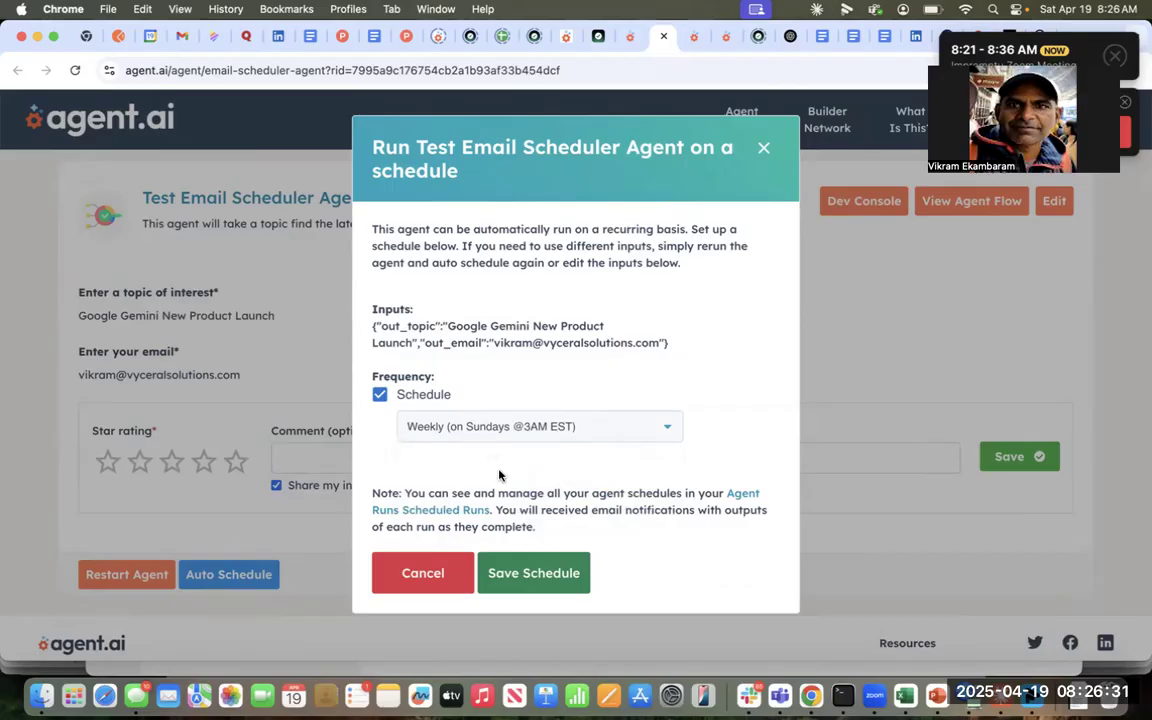
pyautogui.click(660, 428)
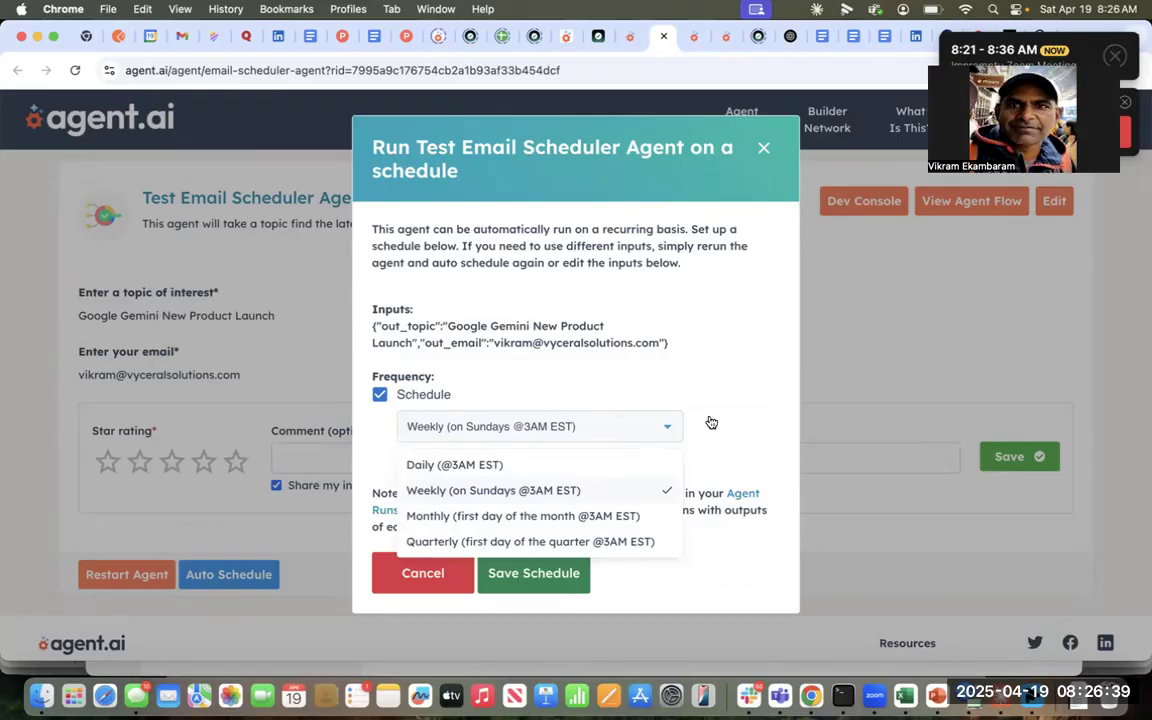
pyautogui.click(711, 423)
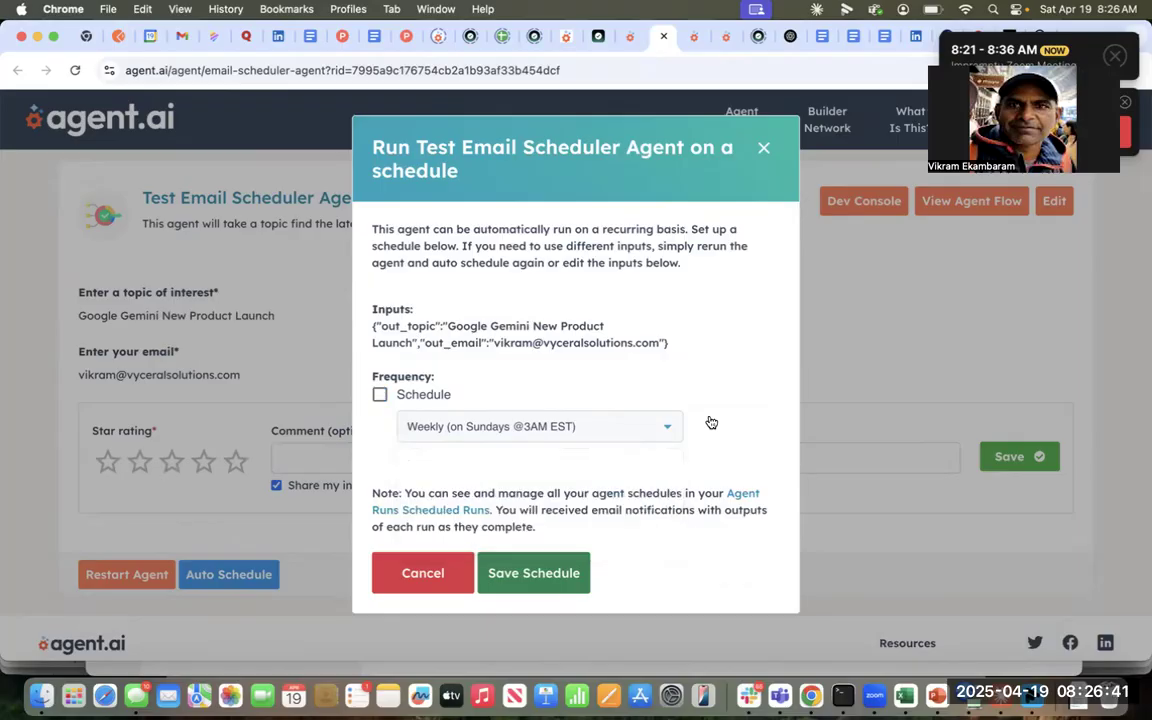
pyautogui.click(535, 572)
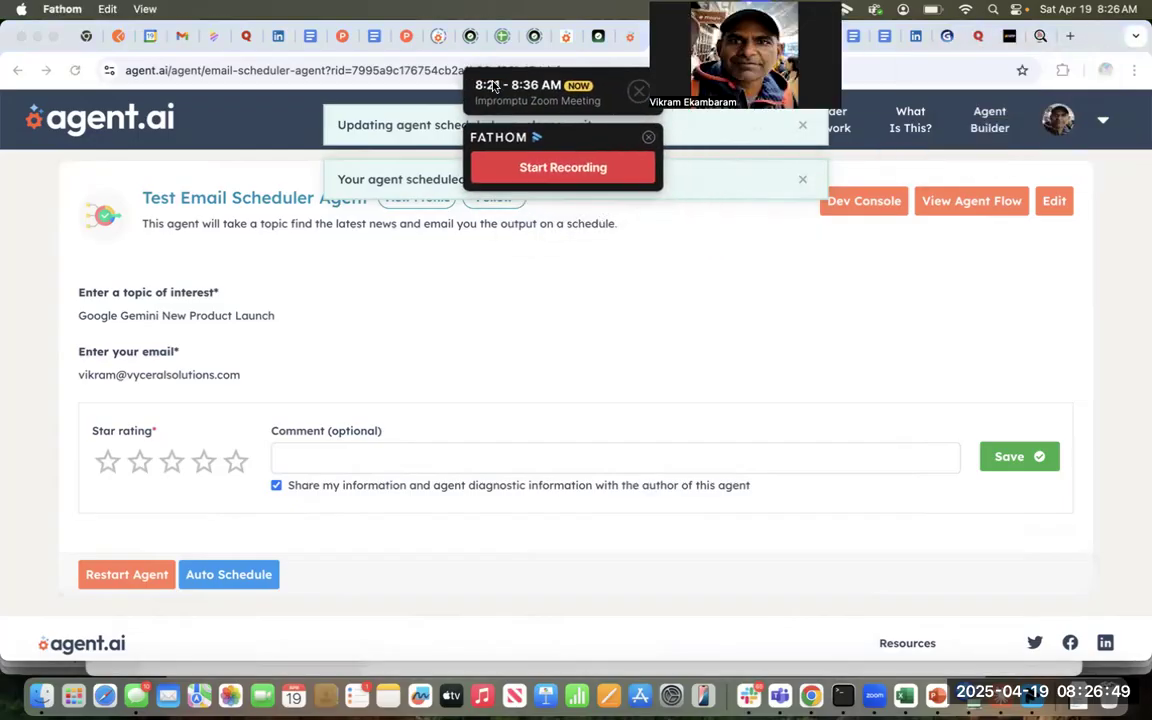
# - Check Scheduled Runs for the weekly Test Email Scheduler Agent, then switch to Gmail
pyautogui.click(1103, 121)
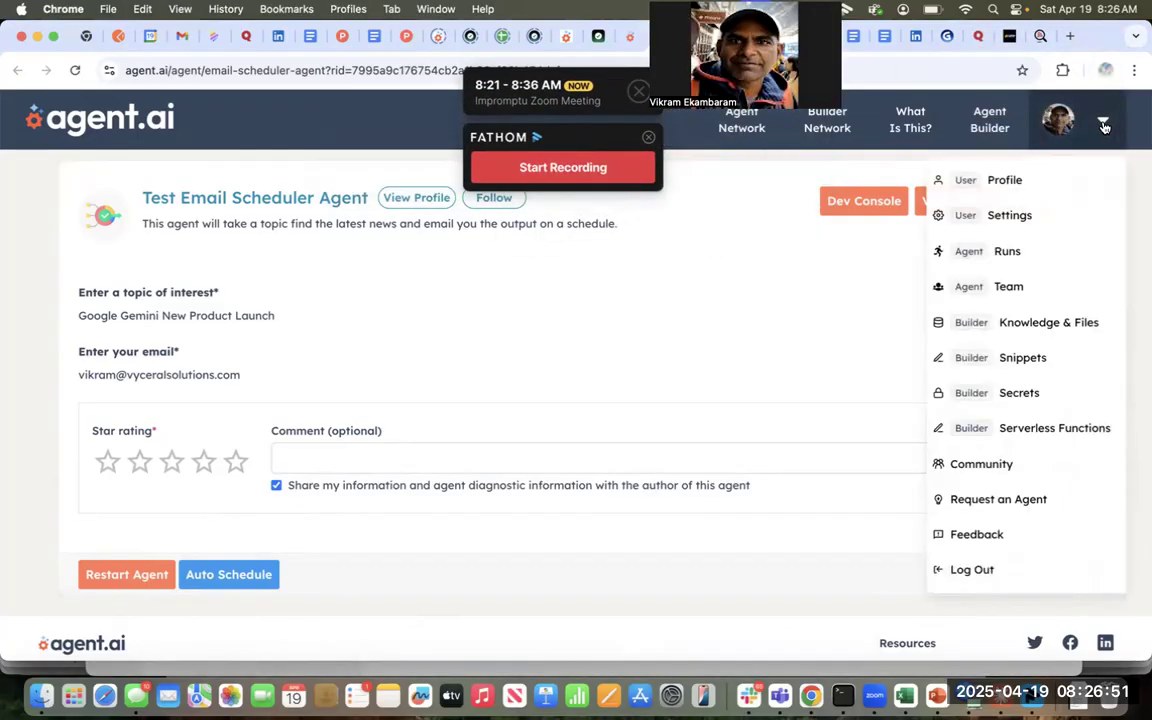
pyautogui.click(998, 253)
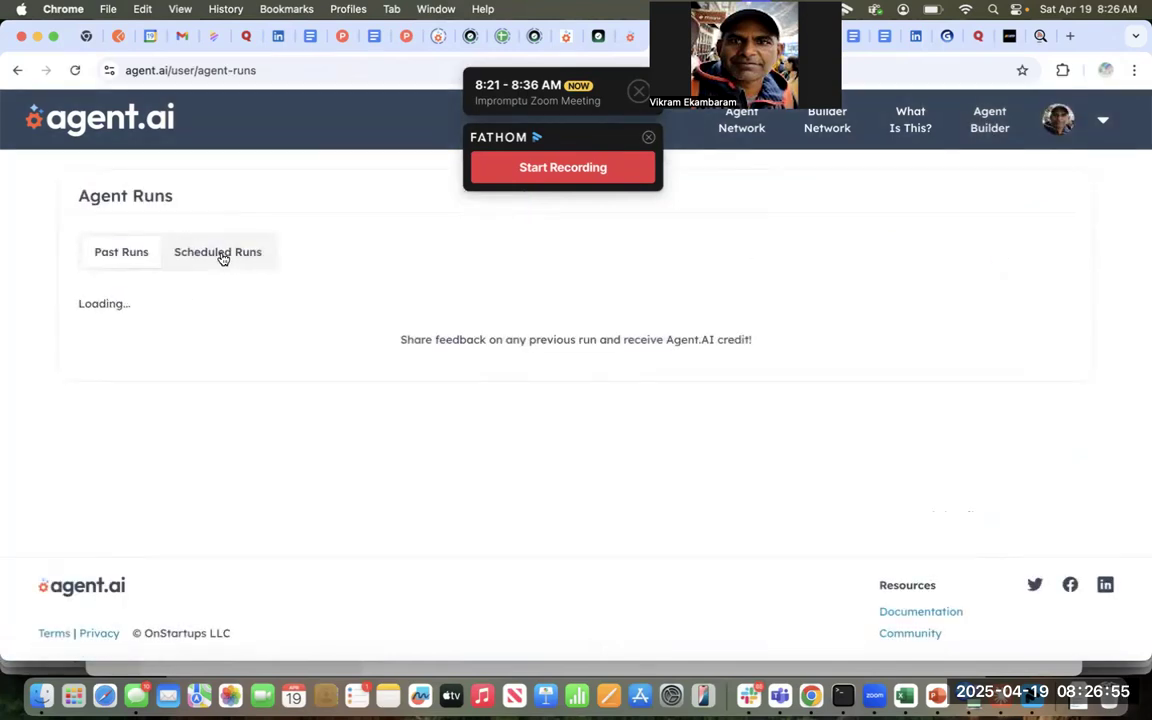
pyautogui.click(222, 256)
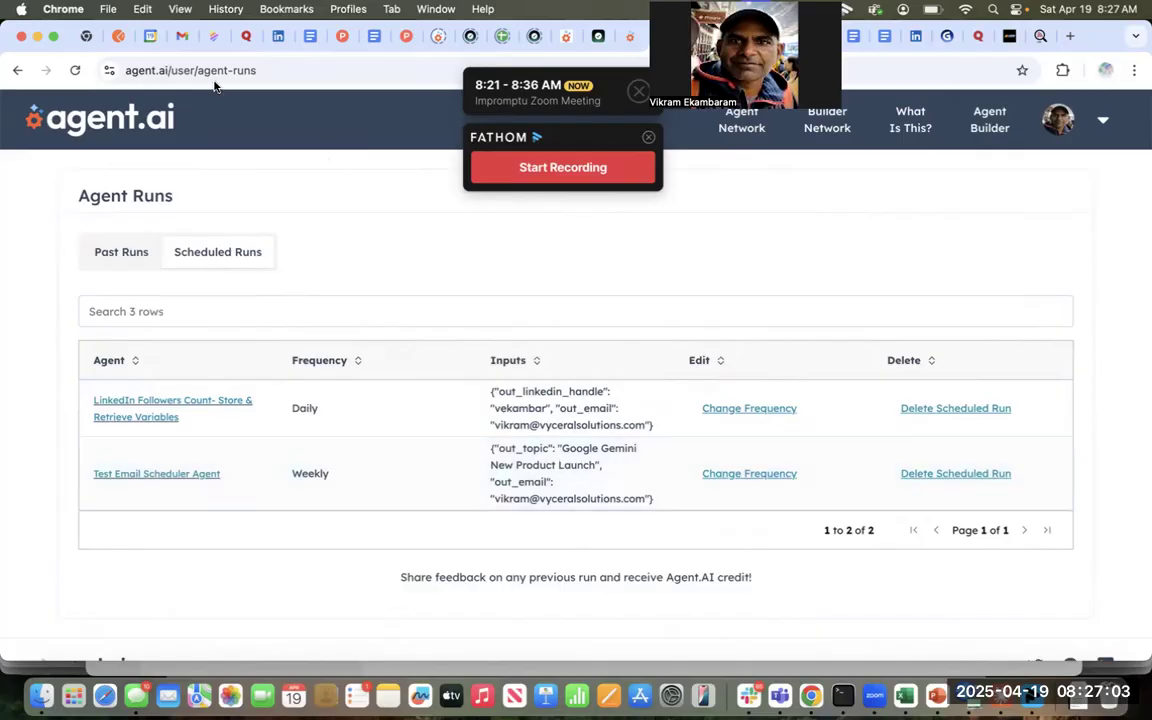
pyautogui.click(183, 38)
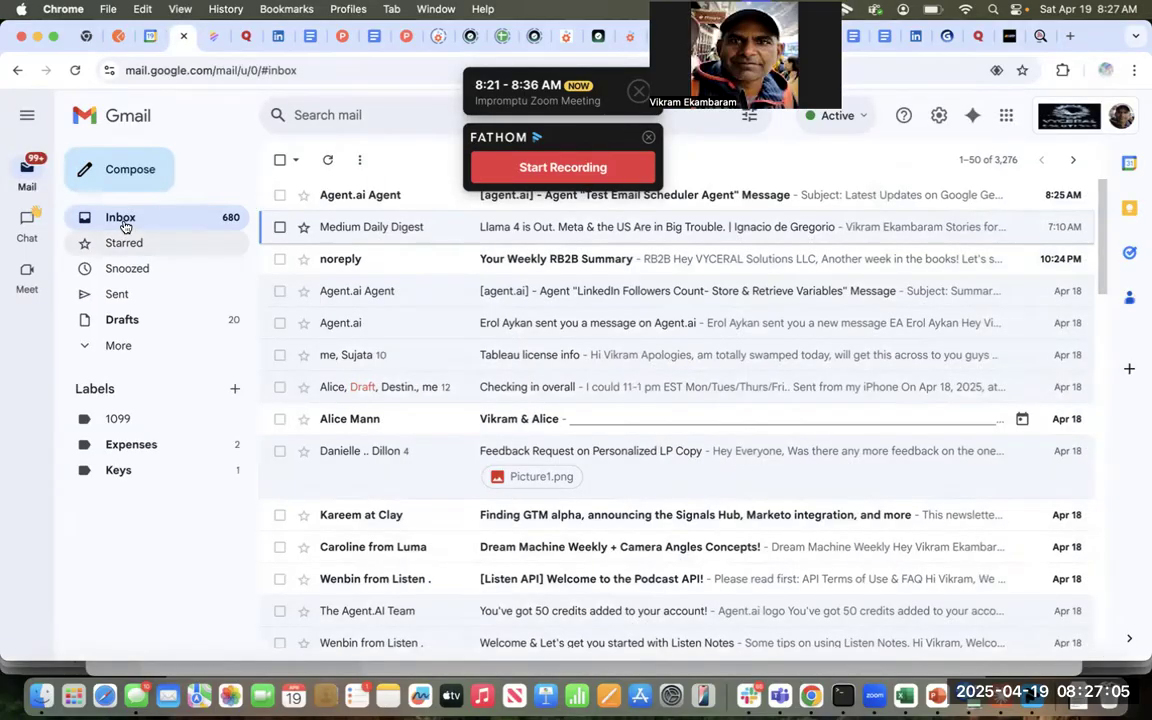
# - Read the Test Email Scheduler Agent email with its Google Gemini launch news summary
pyautogui.click(758, 197)
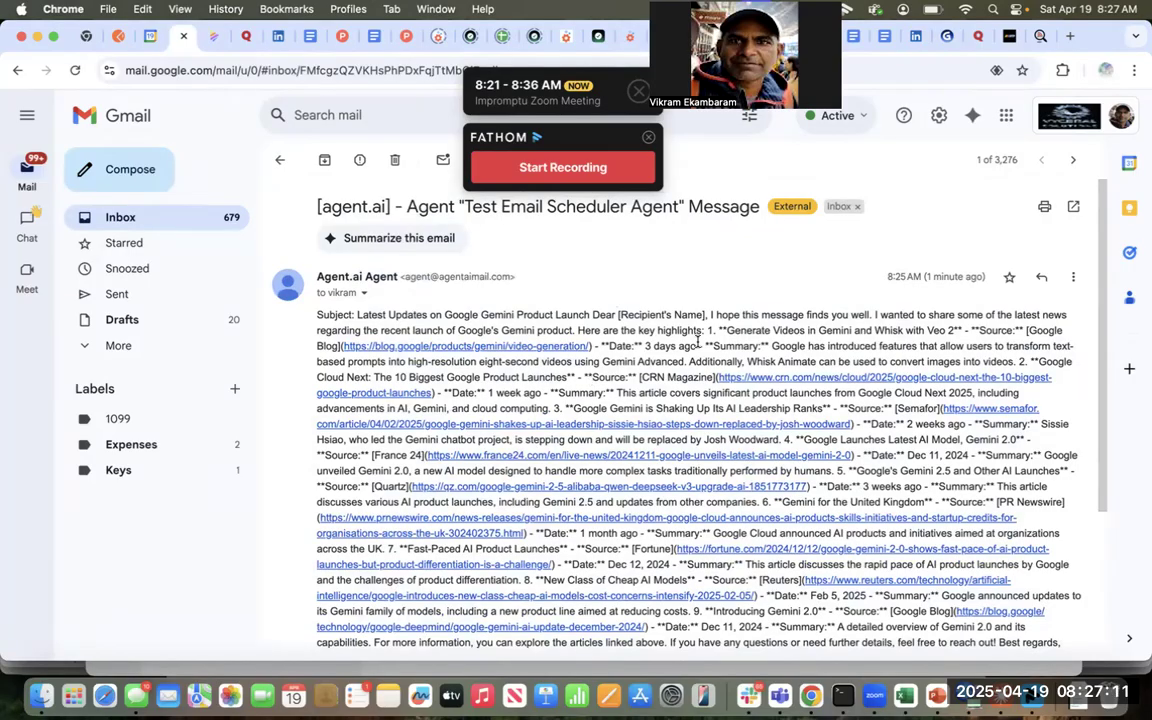
pyautogui.scroll(-1, 697, 341)
pyautogui.scroll(-1, 697, 341)
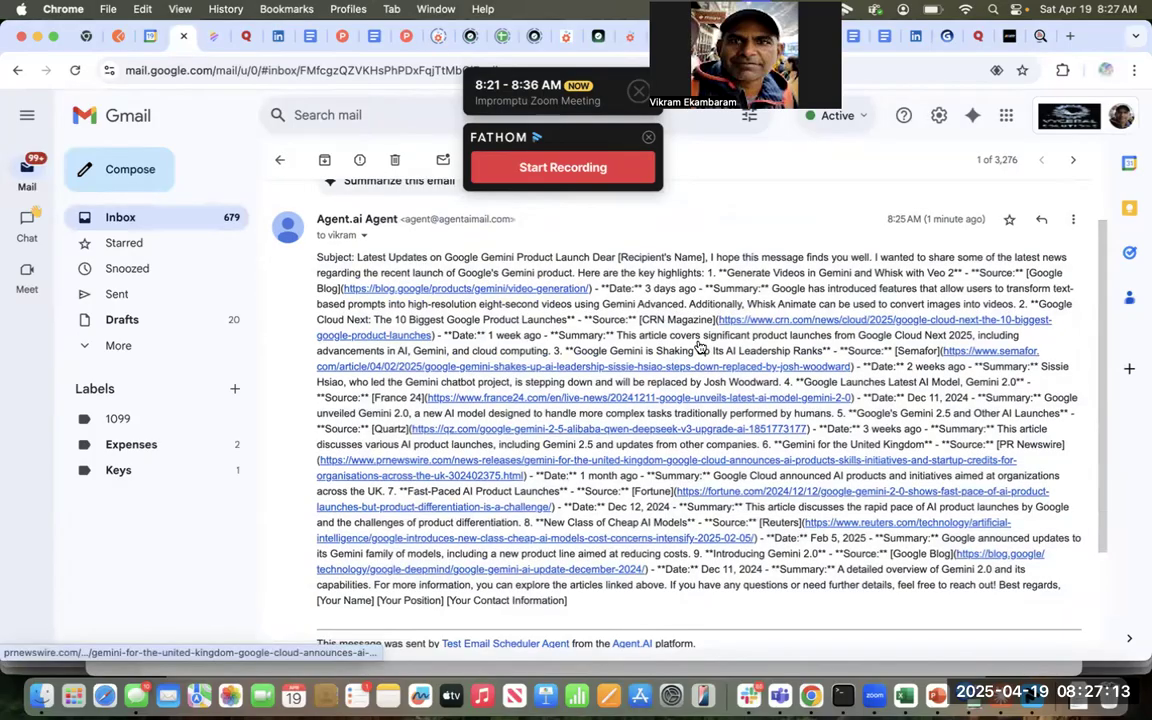
pyautogui.scroll(1, 697, 341)
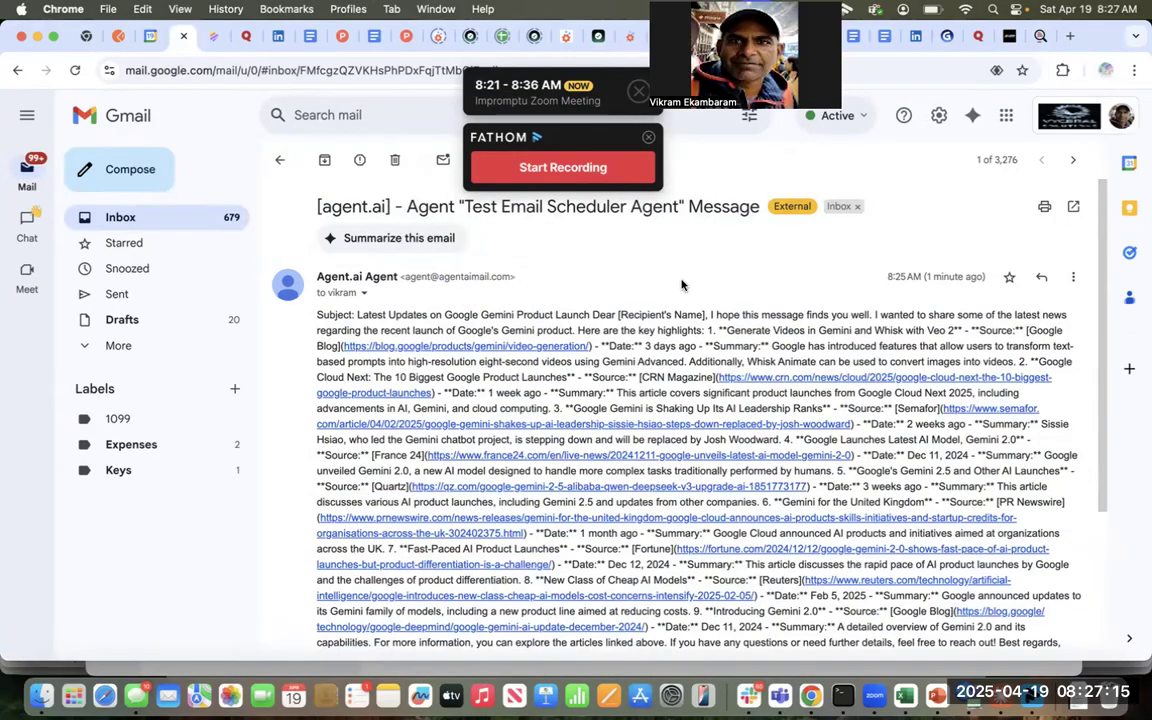